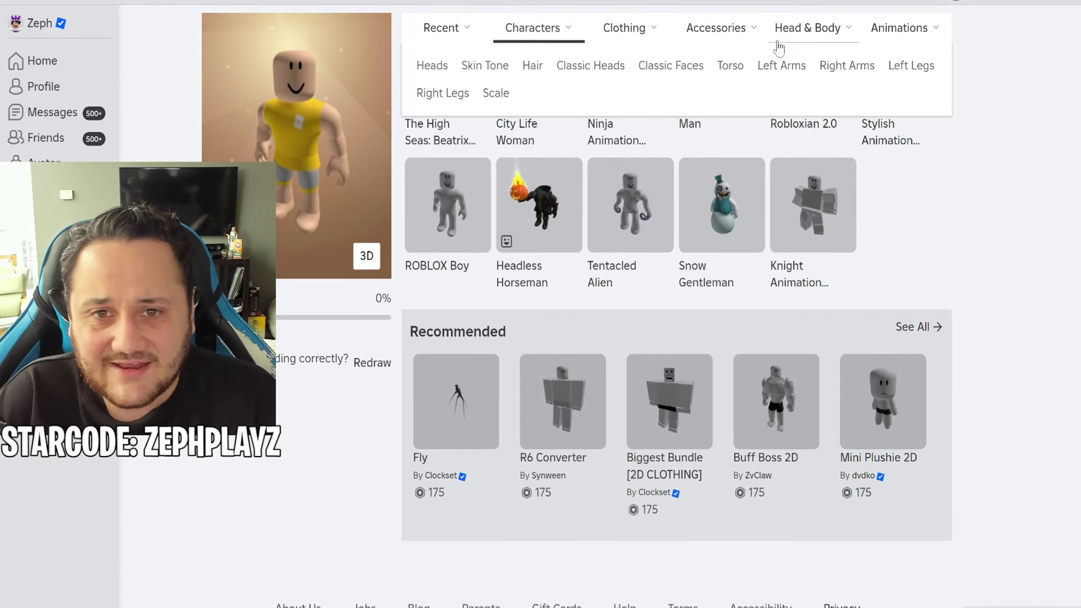
- Open the avatar's body scale settings in the Head & Body category
left_click(496, 94)
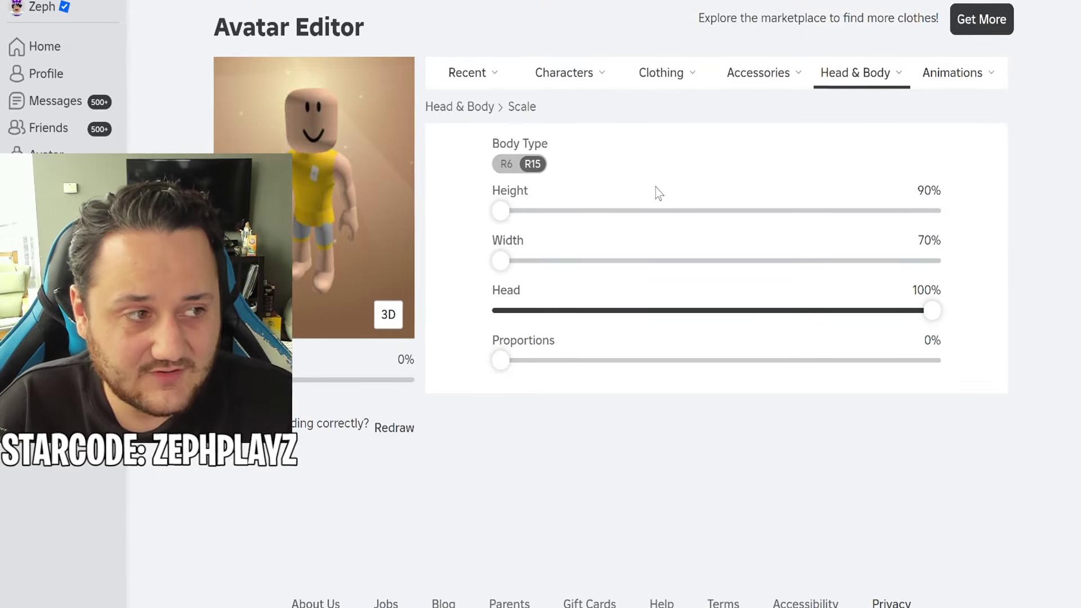
mouse_move(569, 83)
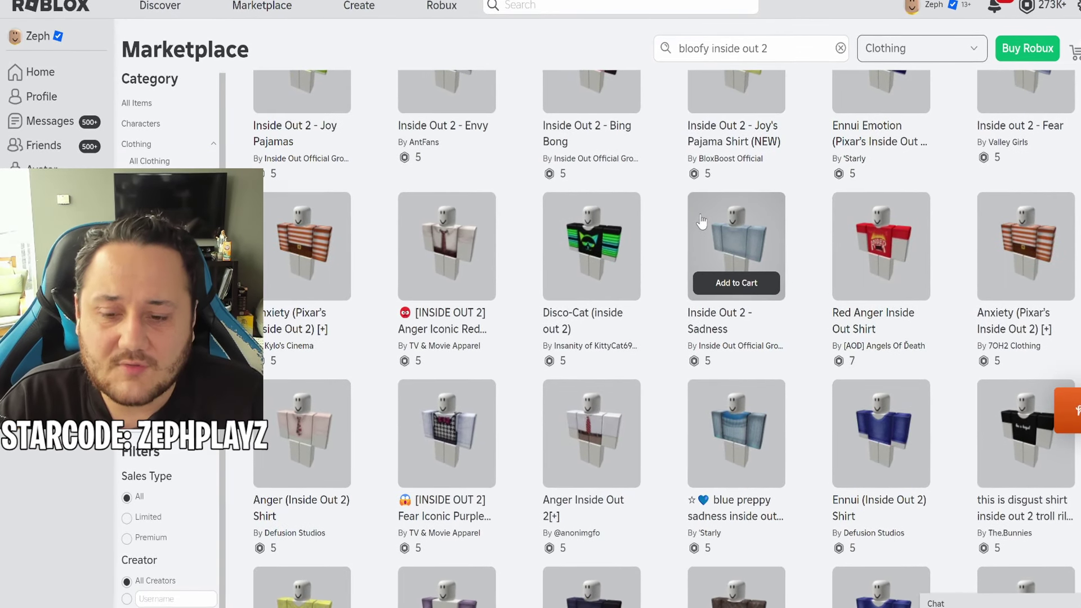
- Look through the marketplace clothing results for "bloofy inside out 2"
scroll(701, 221, "down", 3)
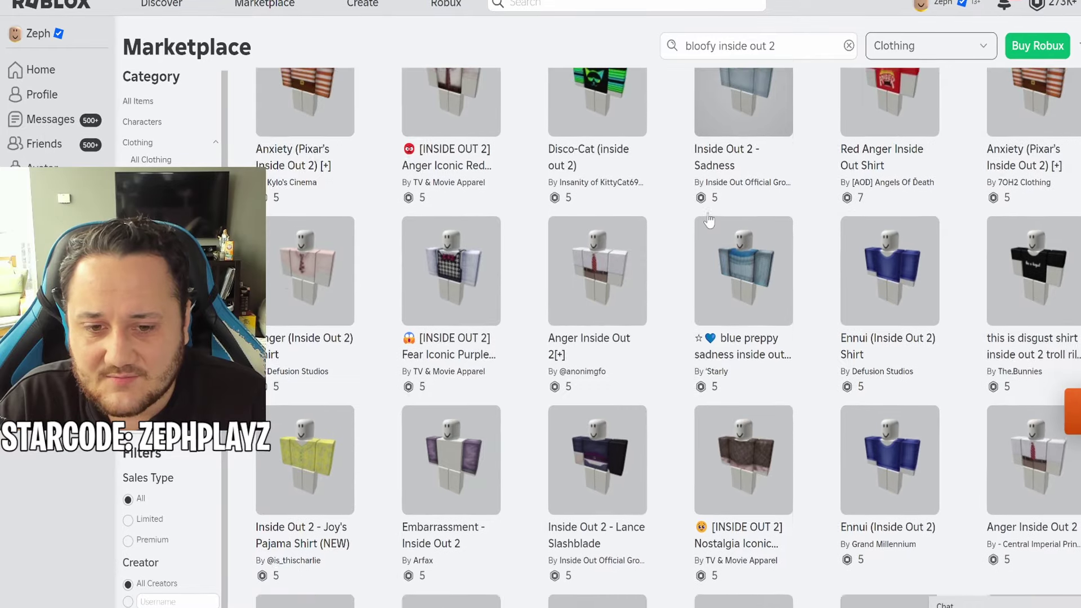
scroll(708, 219, "down", 3)
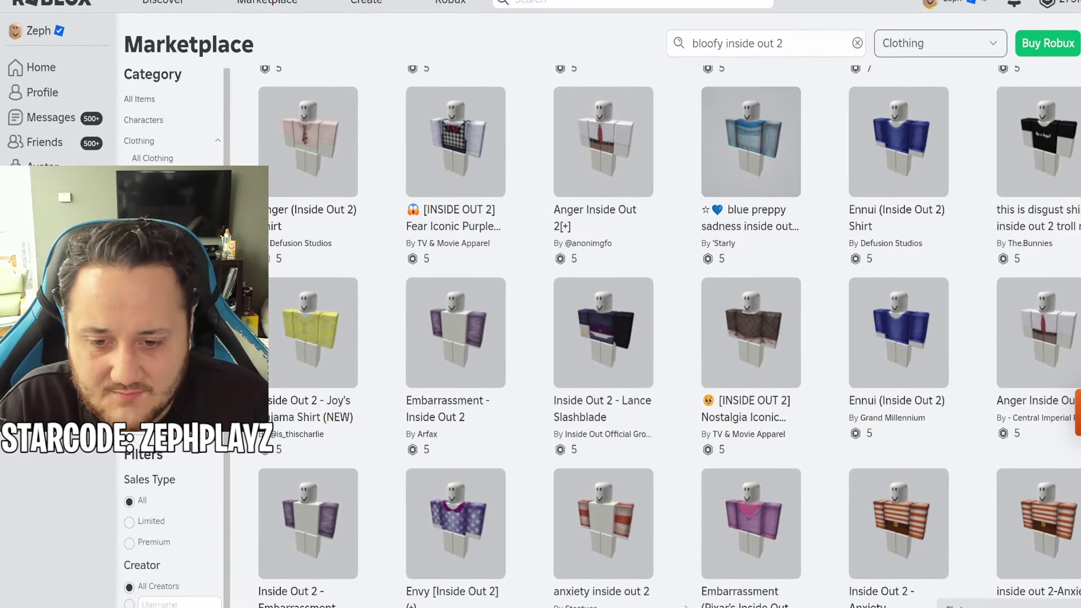
scroll(686, 489, "down", 5)
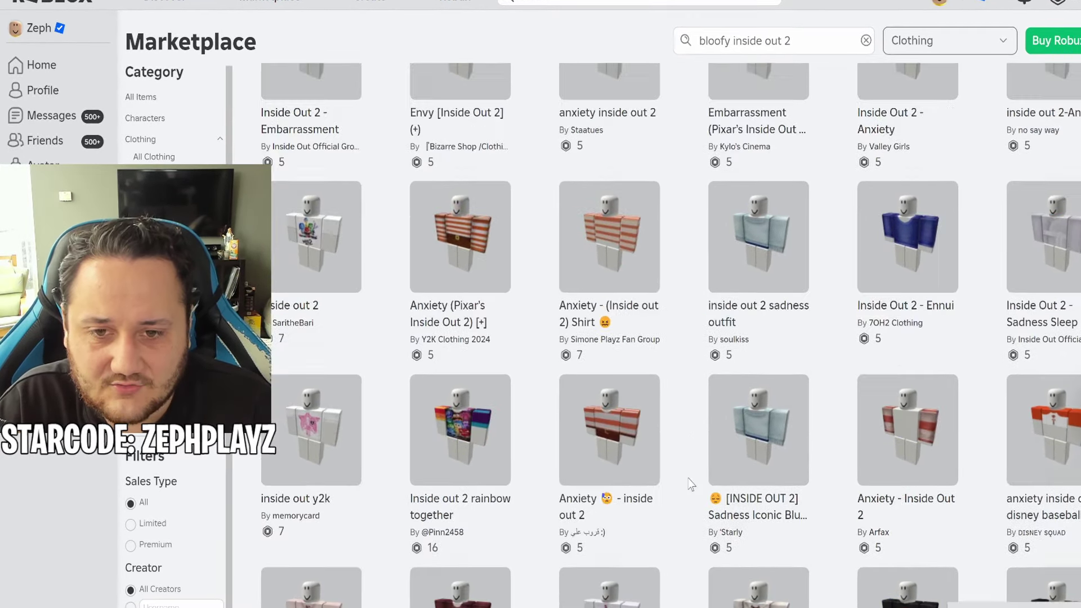
scroll(691, 484, "up", 10)
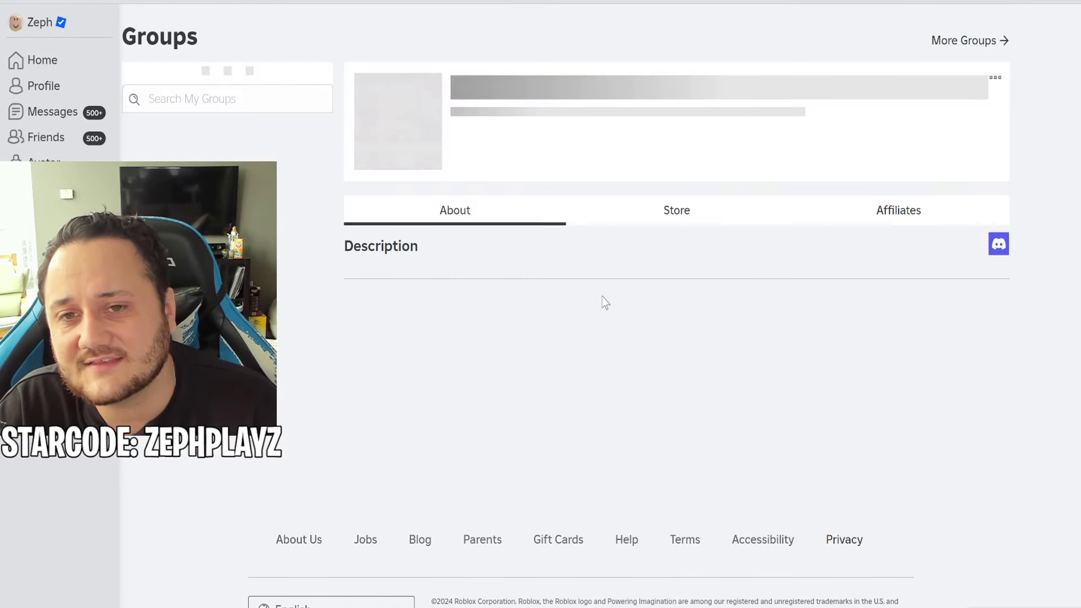
- Browse the items in the Inside Out Official Group's store, reloading the group page
left_click(665, 220)
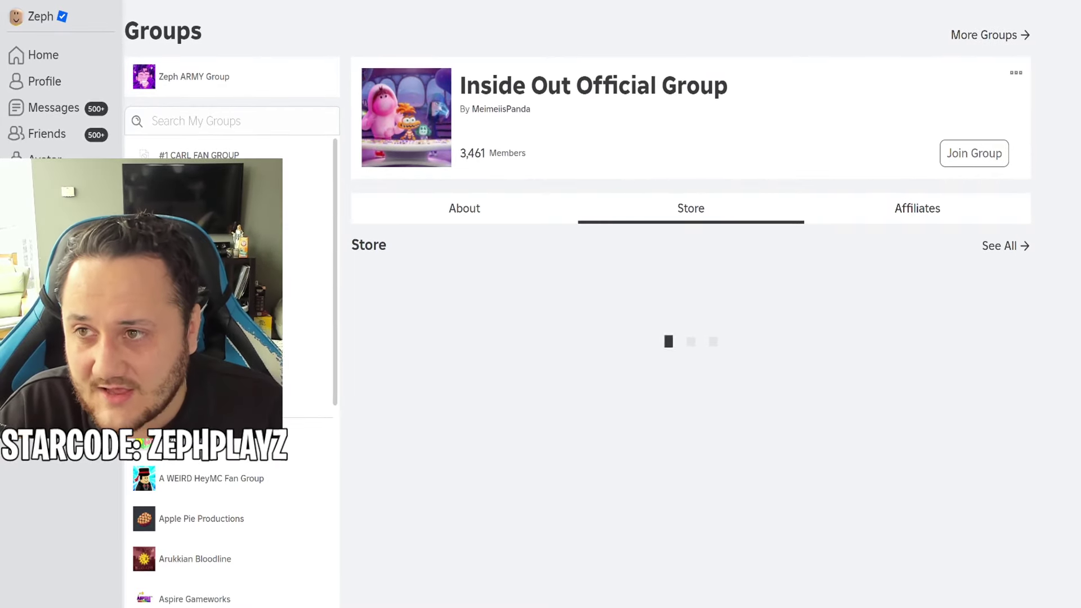
key("F5")
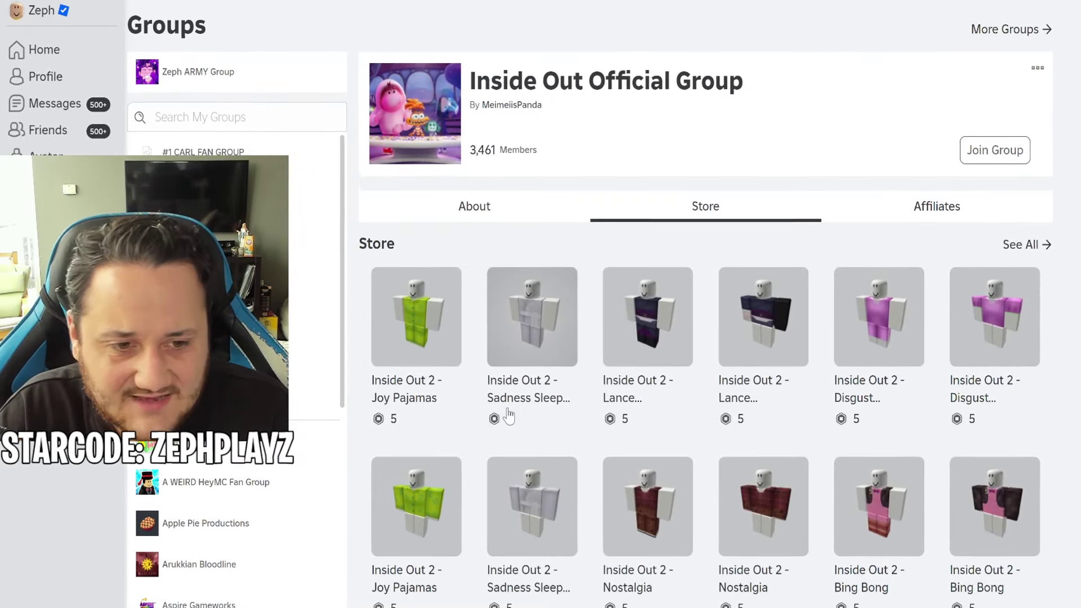
scroll(508, 415, "down", 7)
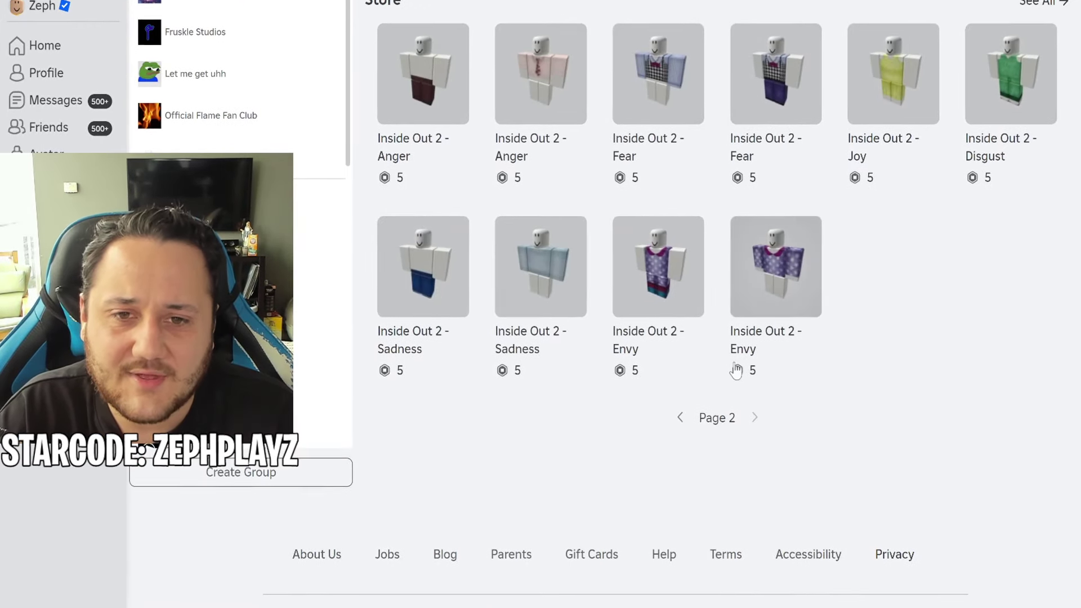
scroll(740, 369, "up", 3)
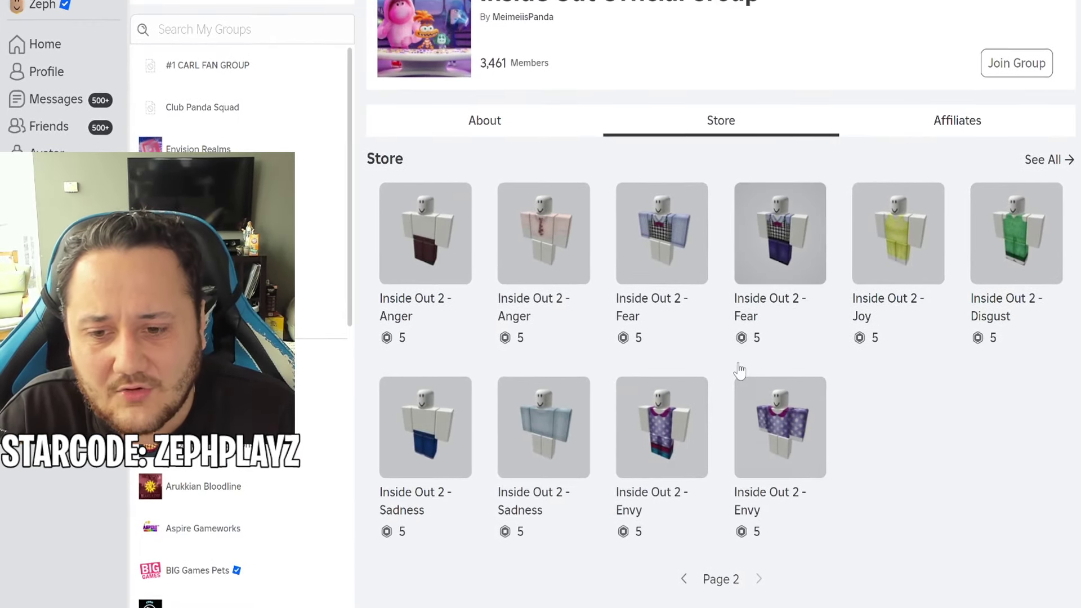
scroll(586, 210, "up", 2)
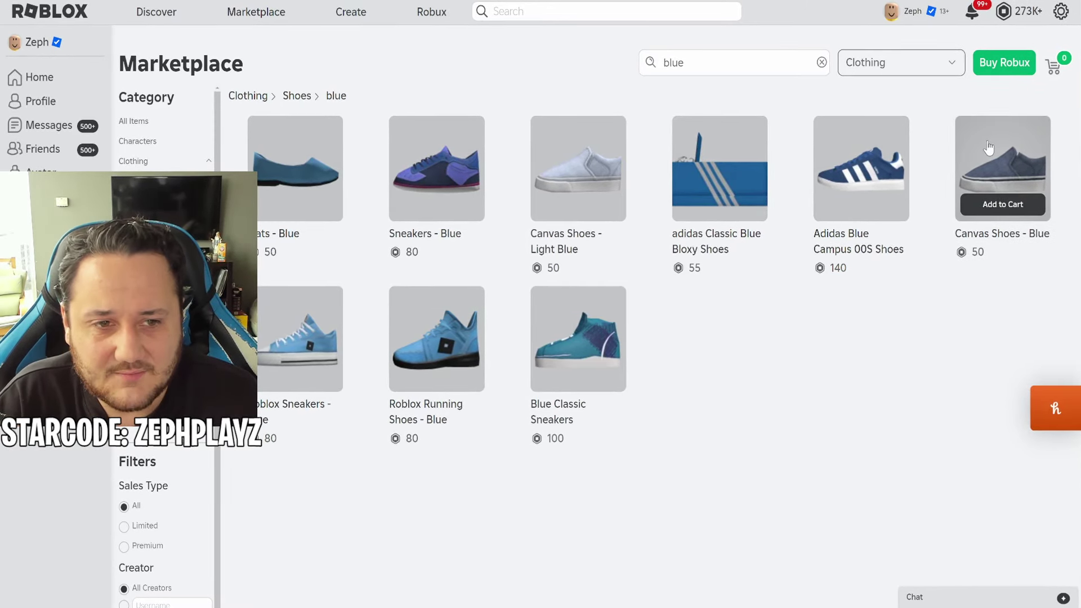
- Buy the Canvas Shoes - Blue bundle for 50 Robux from the blue shoe results
mouse_move(1036, 189)
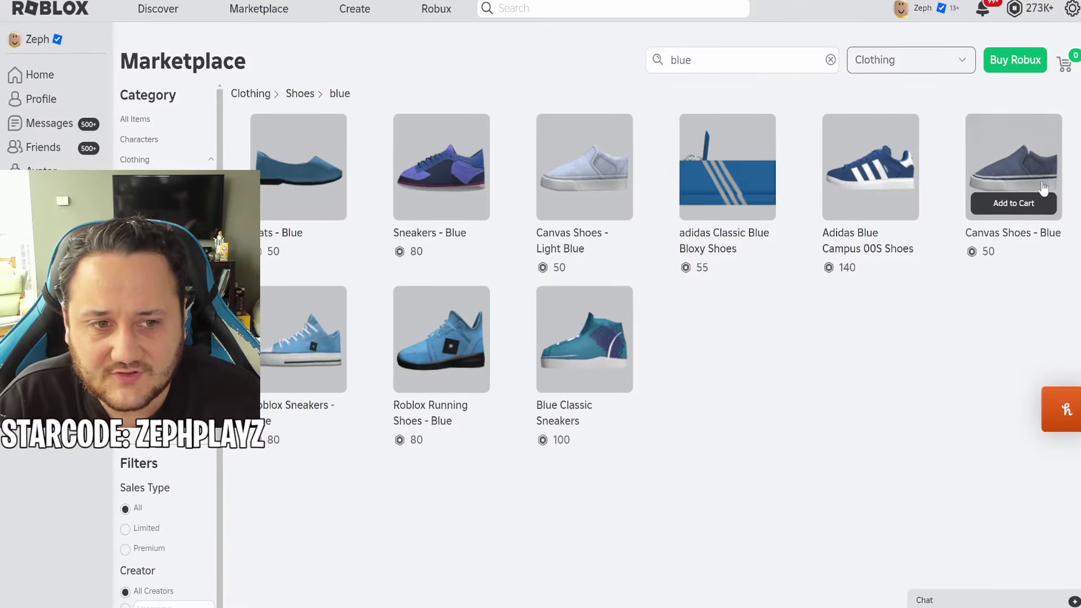
left_click(1027, 148)
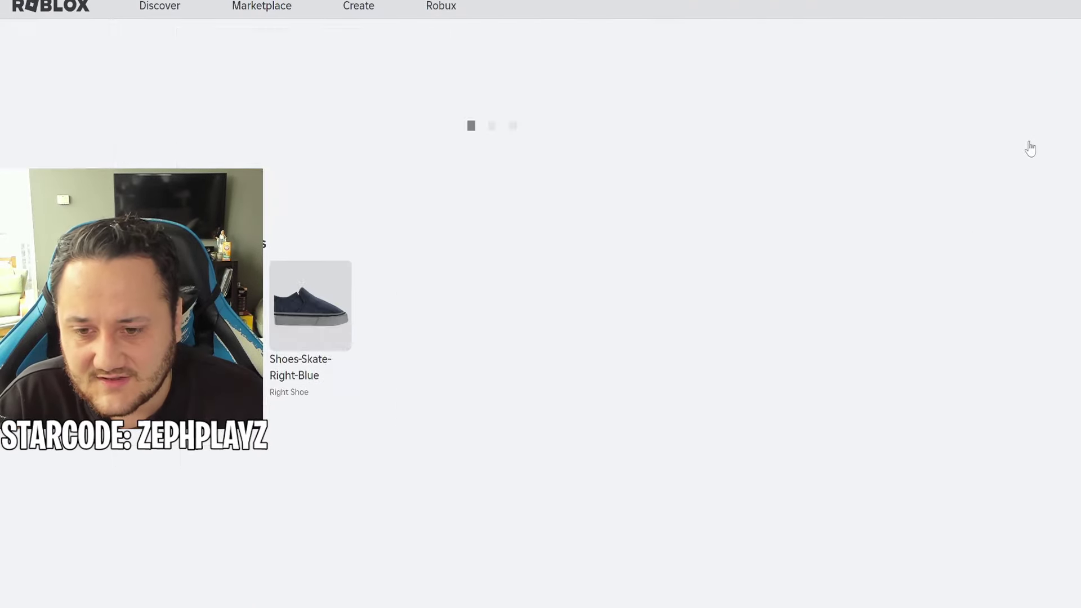
left_click(632, 145)
left_click(526, 401)
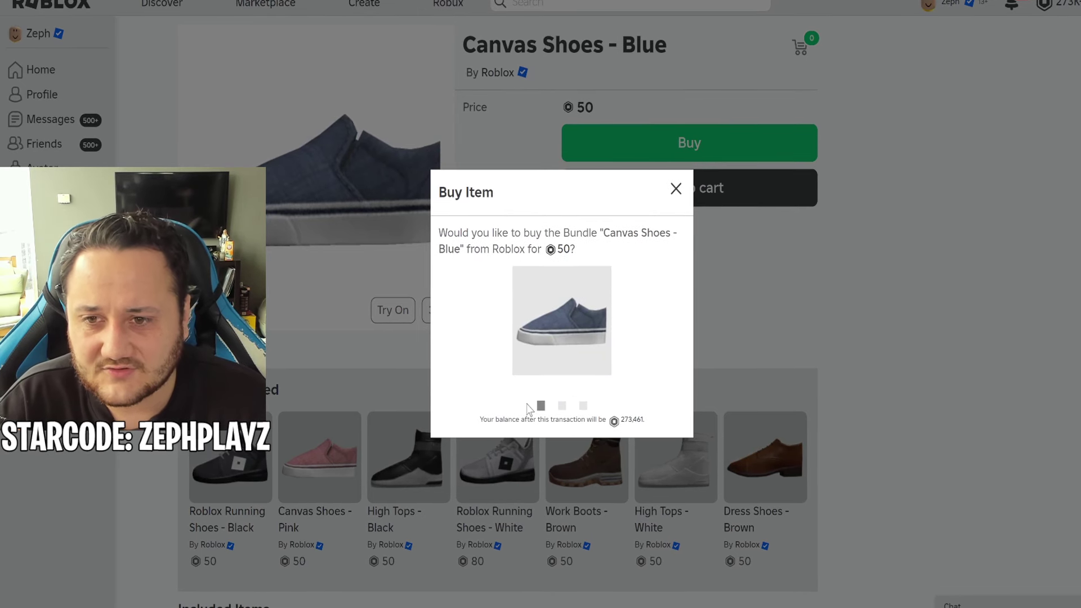
left_click(566, 402)
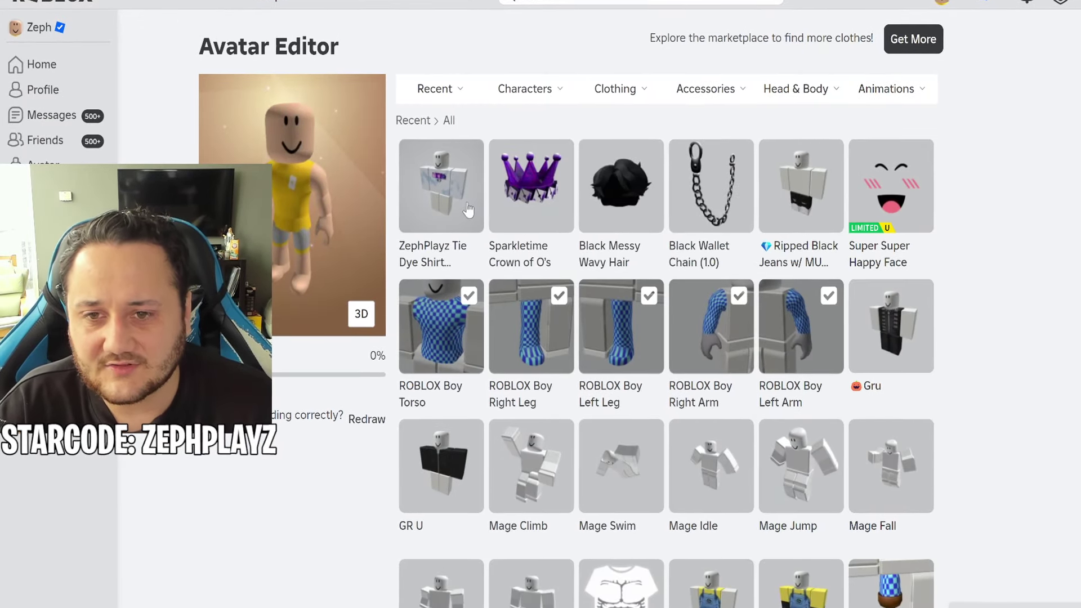
- Check the avatar inventory's left shoes and classic pants categories for the purchased canvas shoes
left_click(614, 96)
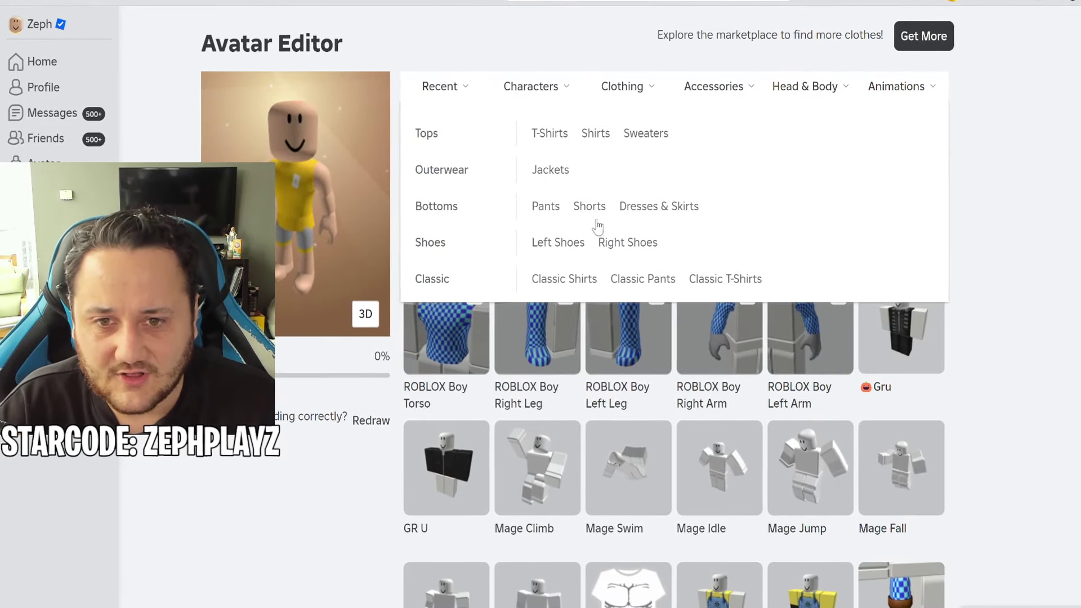
left_click(554, 242)
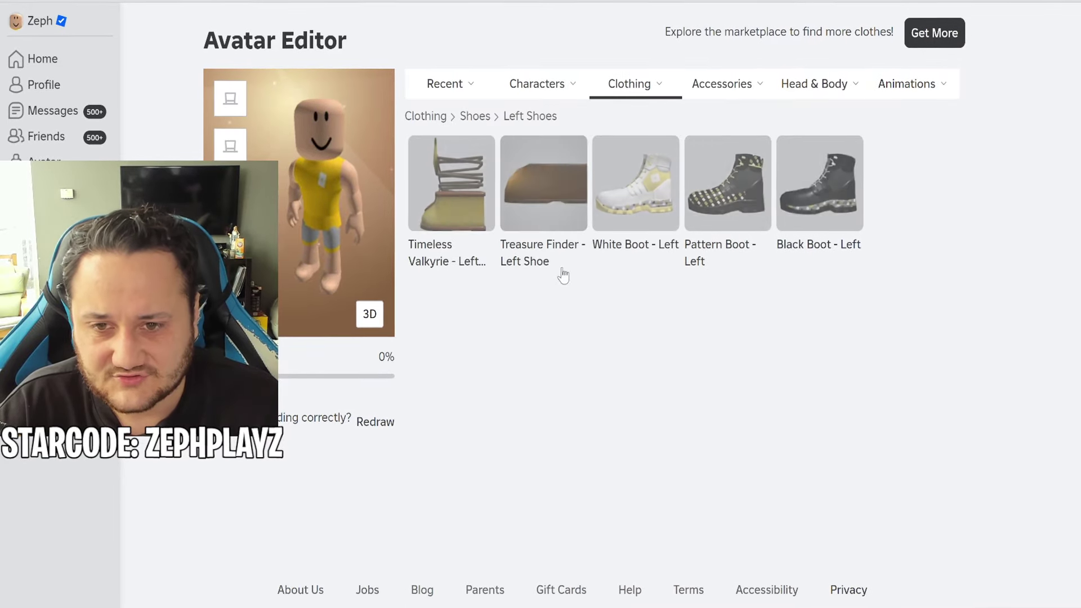
left_click(618, 101)
left_click(629, 278)
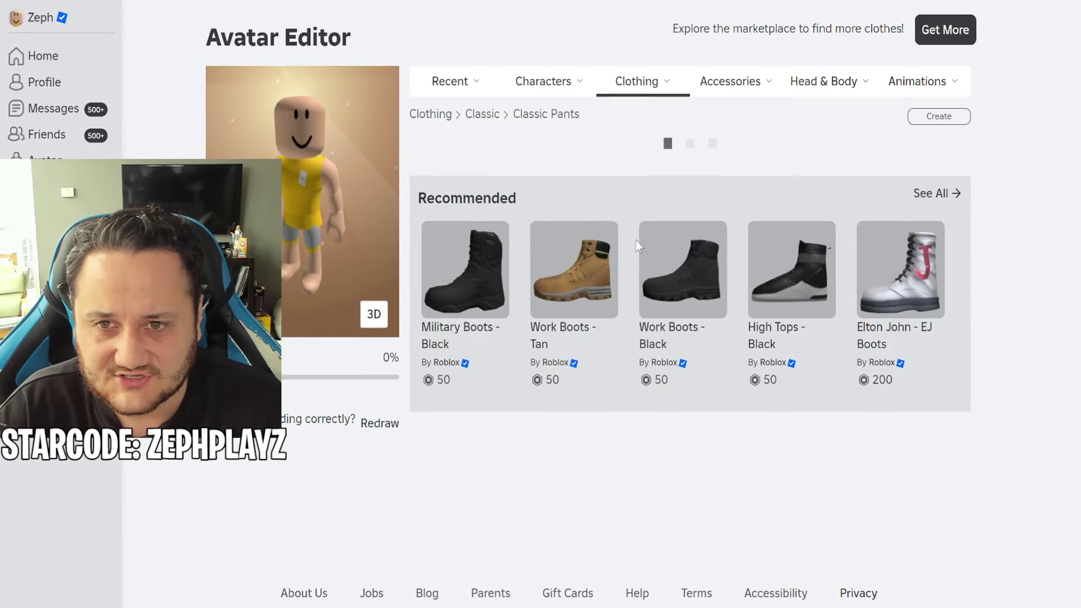
left_click(647, 93)
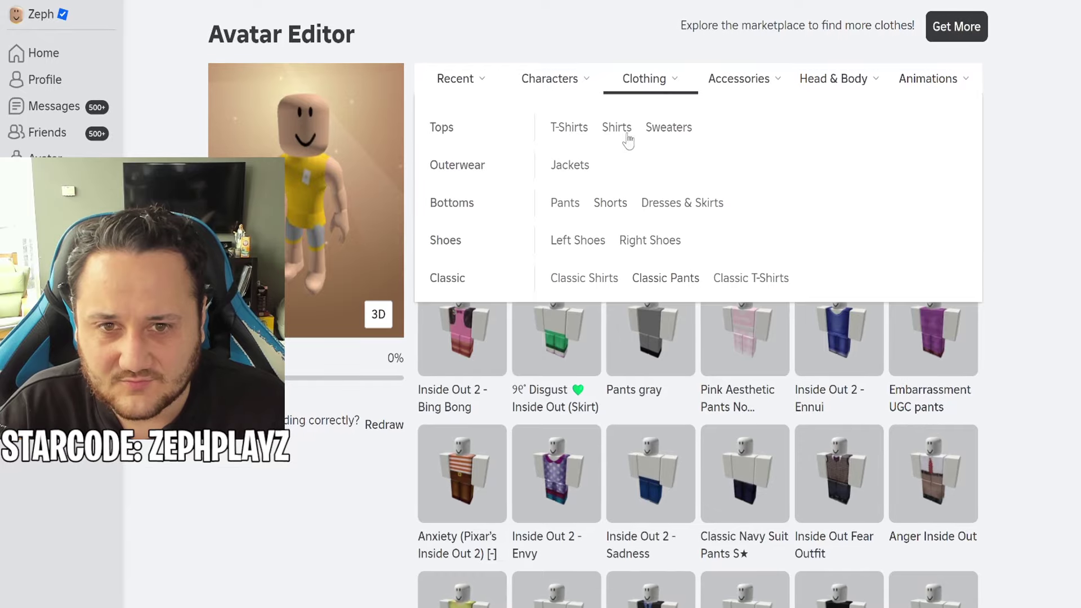
left_click(601, 249)
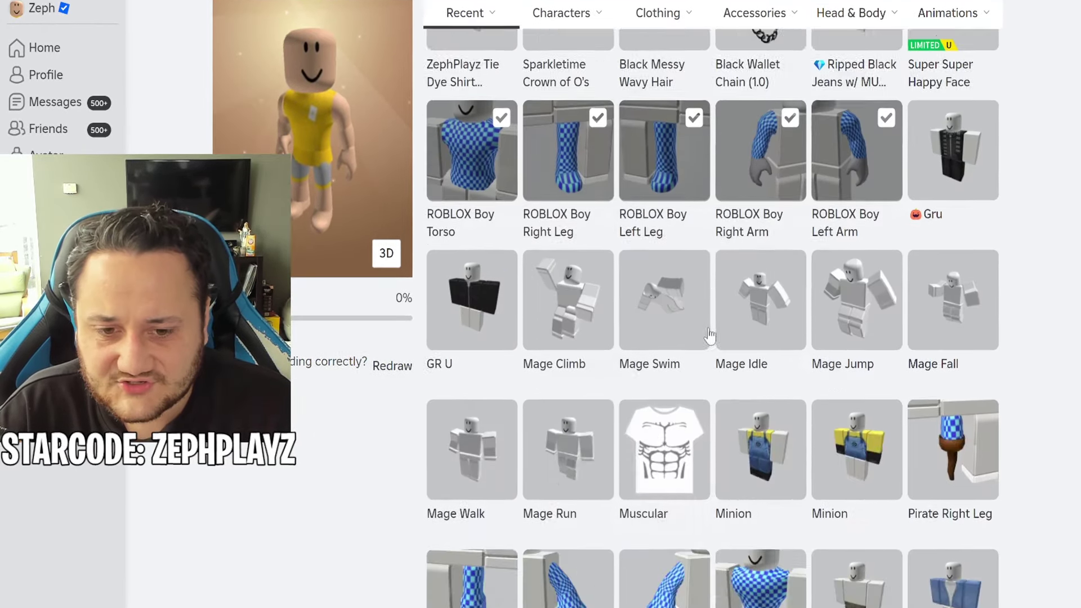
scroll(707, 329, "up", 3)
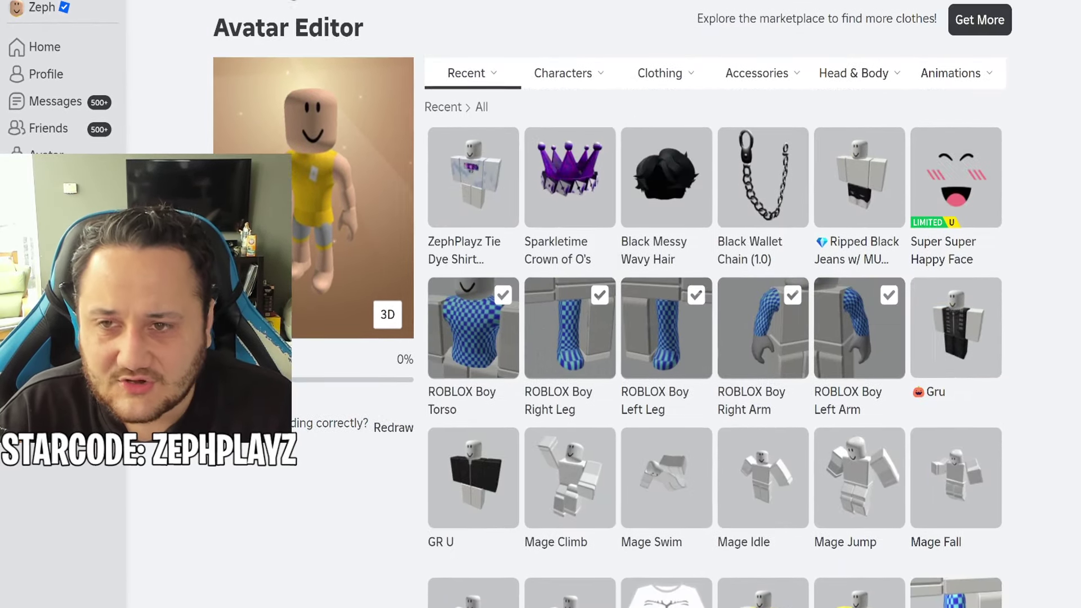
- Search the marketplace's shoes category for "blue"
left_click(978, 19)
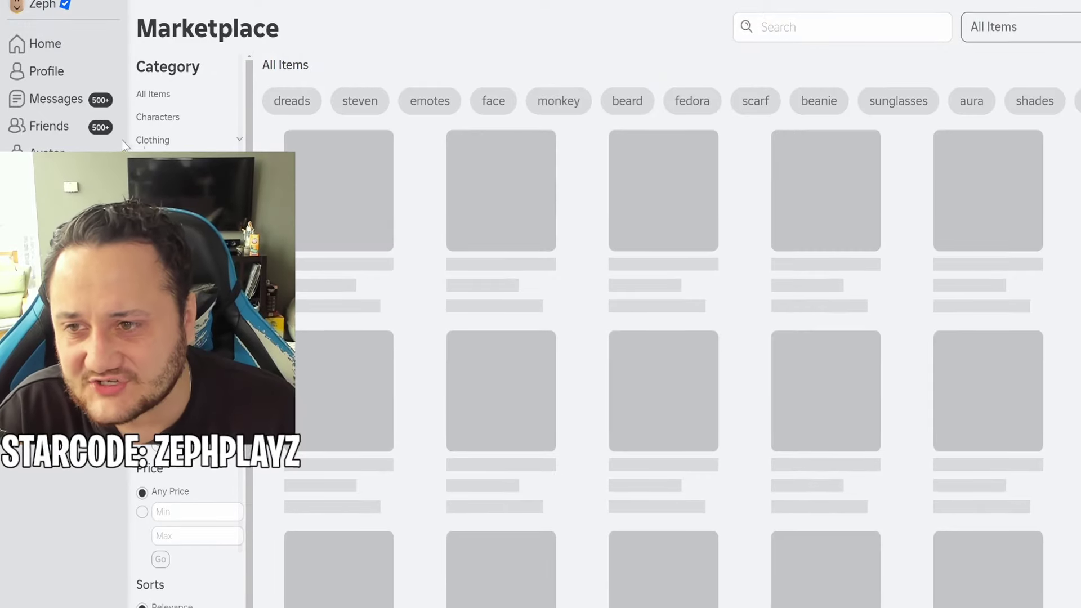
left_click(151, 140)
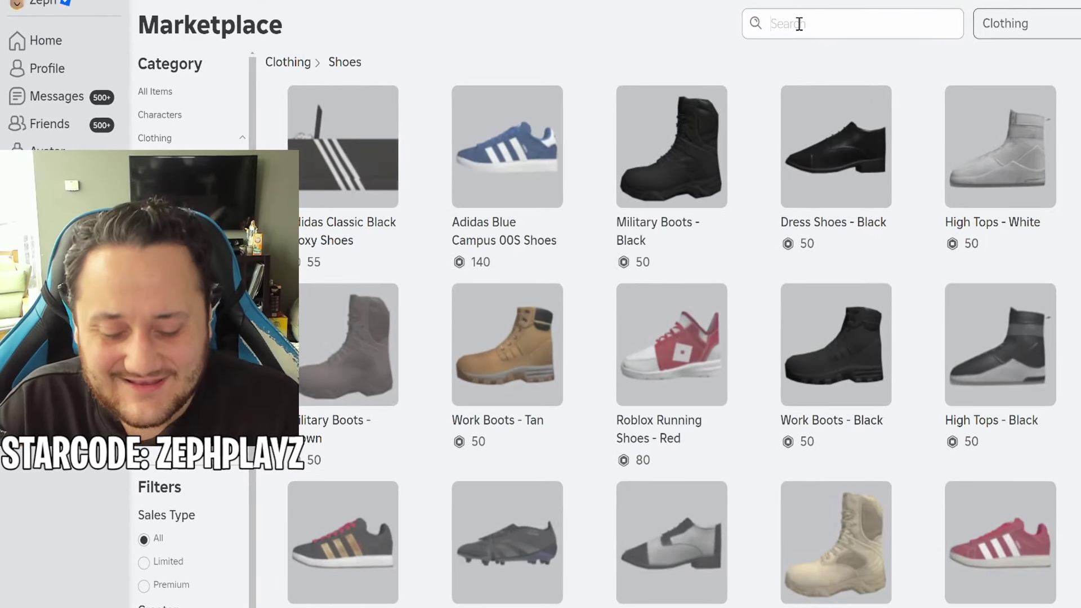
left_click(798, 23)
type("blue")
key("Return")
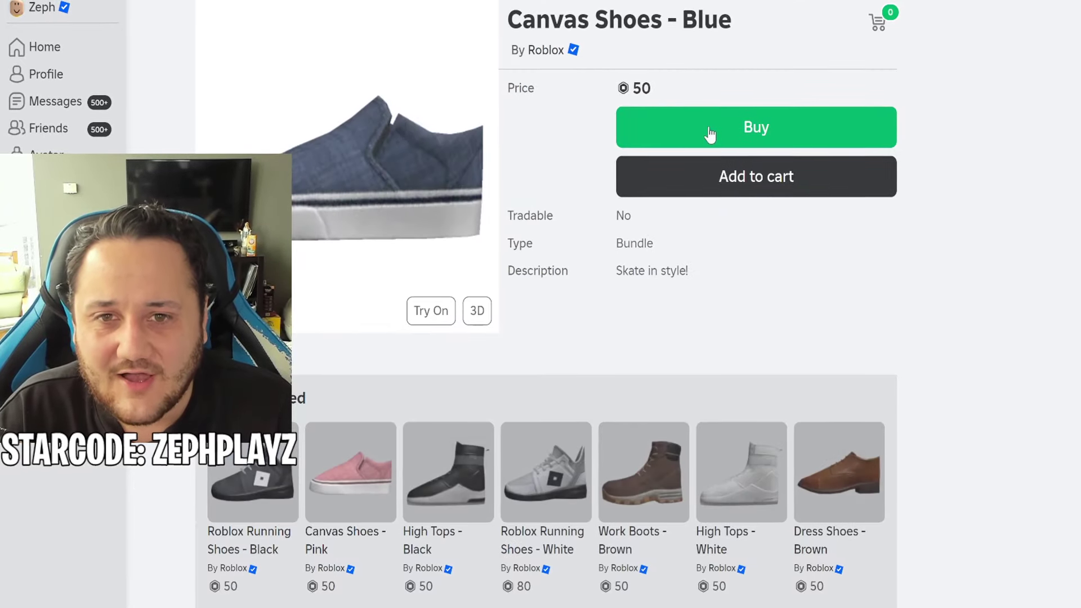
- Buy the Canvas Shoes - Blue bundle once more for 50 Robux
left_click(710, 134)
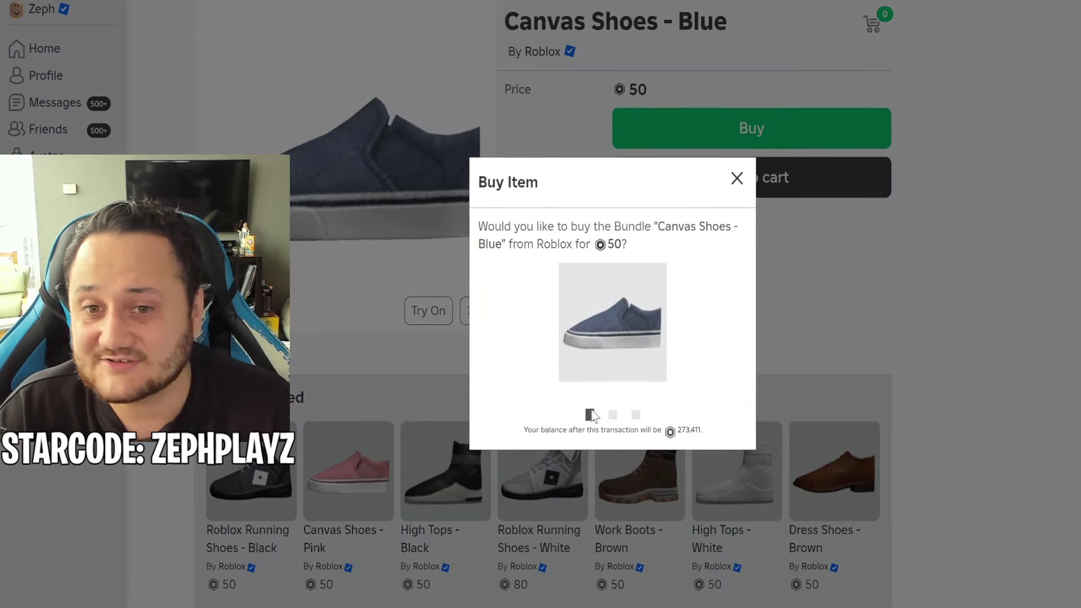
left_click(587, 414)
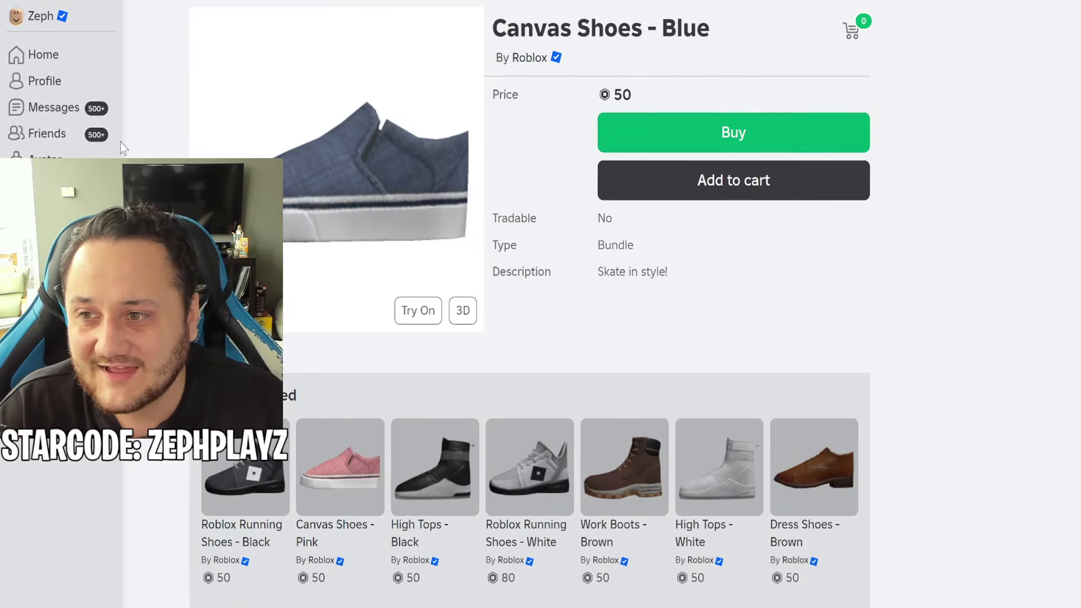
left_click(663, 122)
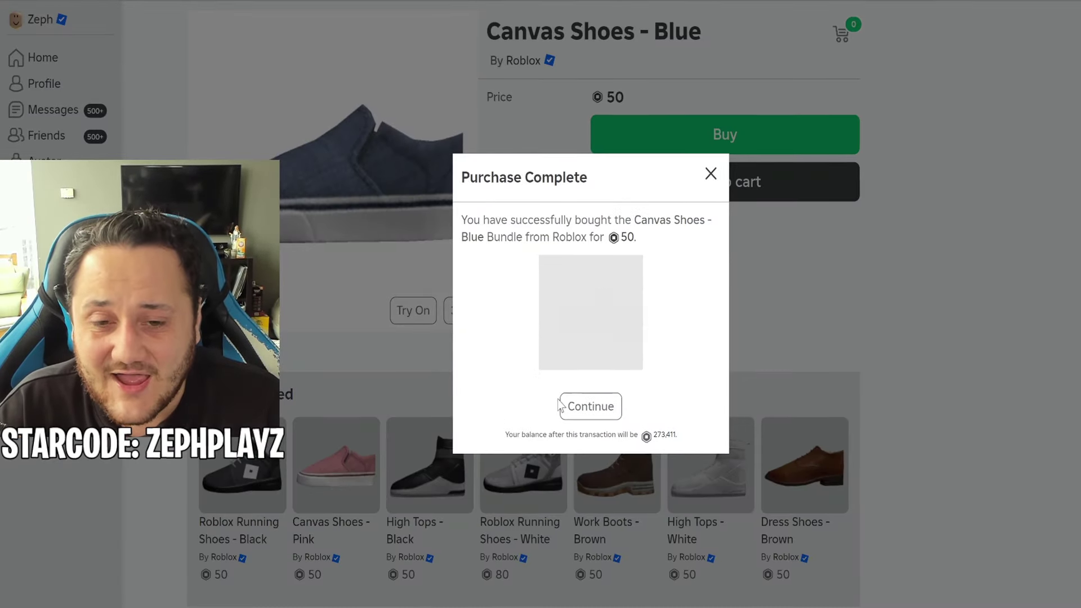
left_click(575, 408)
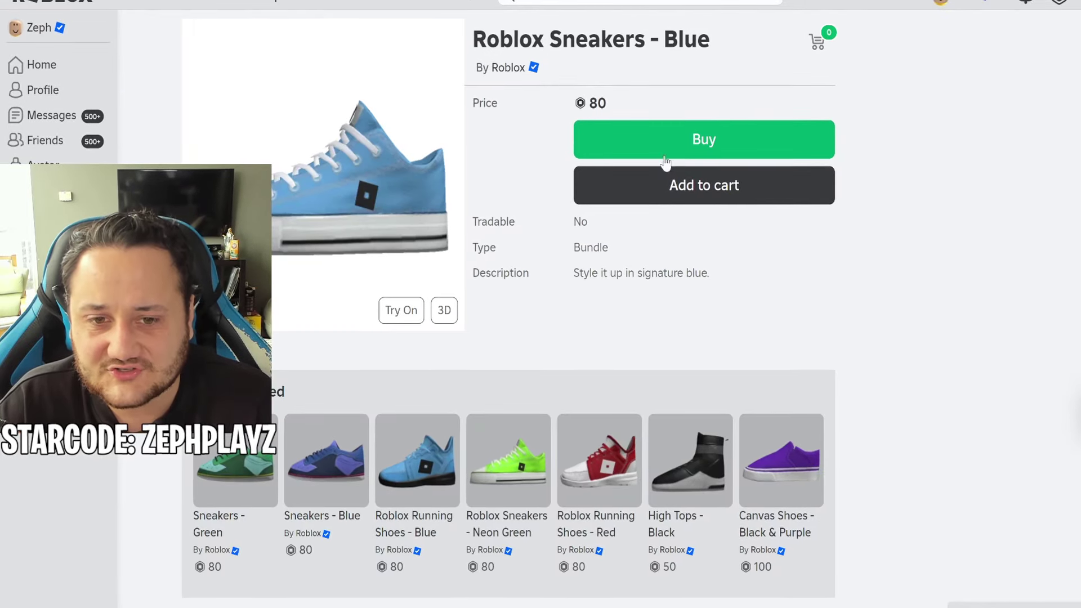
- Buy the Roblox Sneakers - Blue bundle for 80 Robux
left_click(664, 156)
left_click(547, 405)
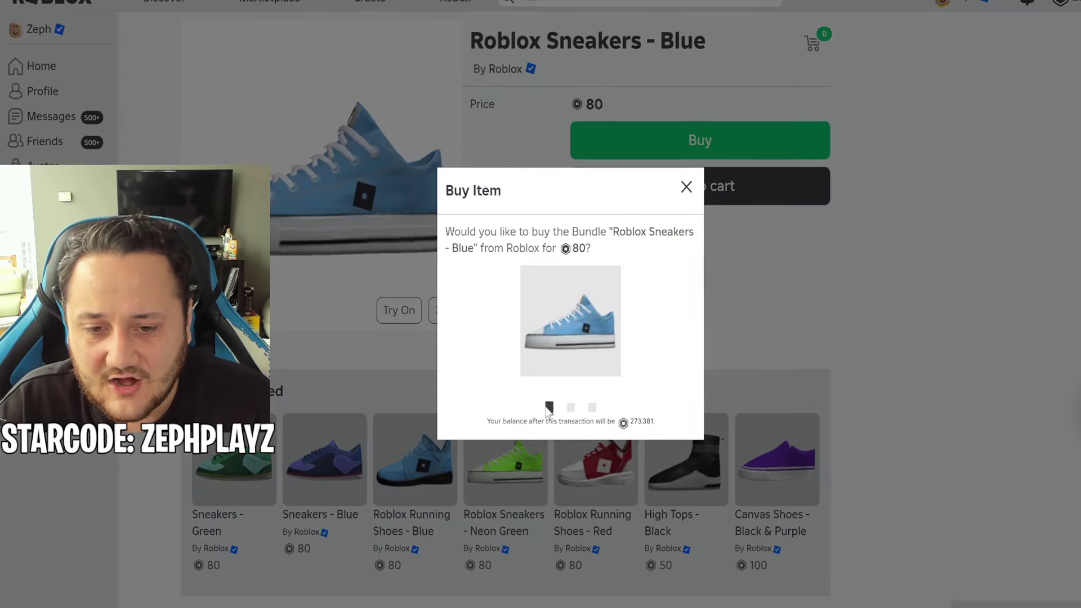
left_click(543, 410)
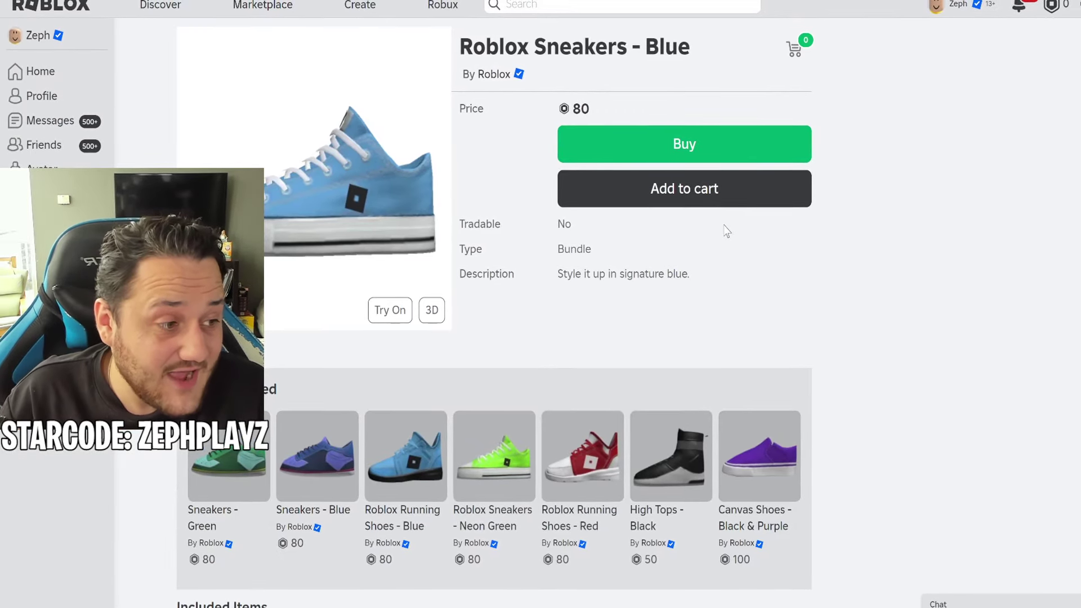
left_click(667, 163)
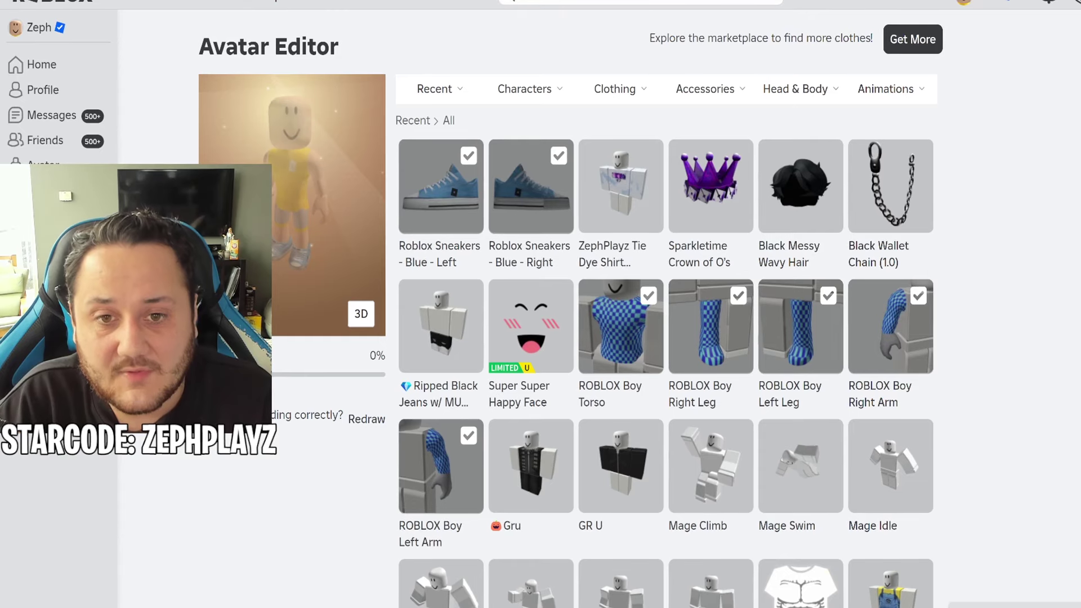
- Put the Transparent classic shirt on the avatar
mouse_move(727, 86)
mouse_move(617, 88)
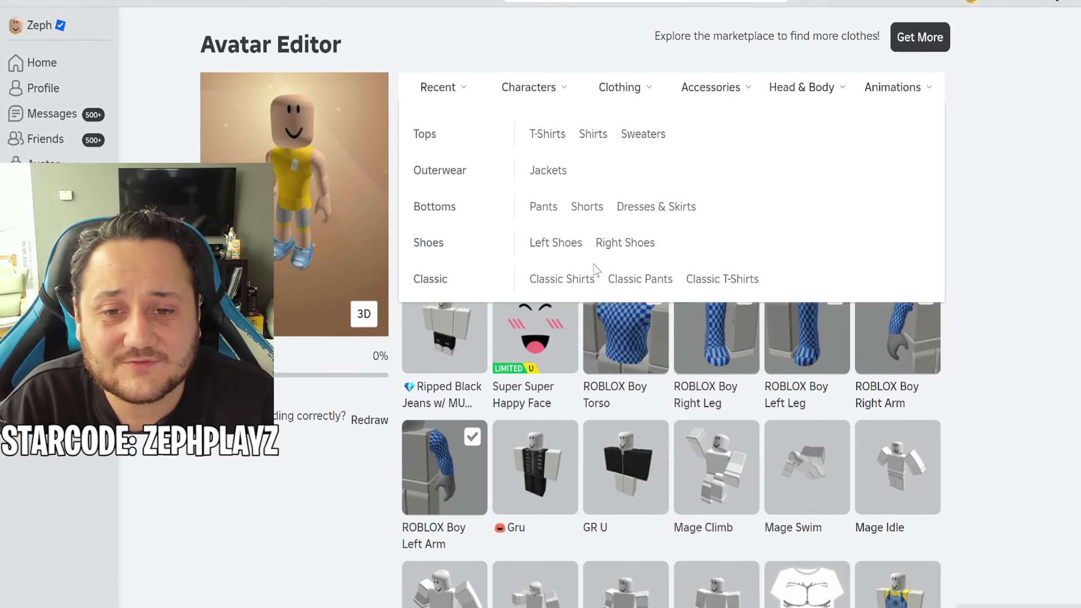
left_click(581, 280)
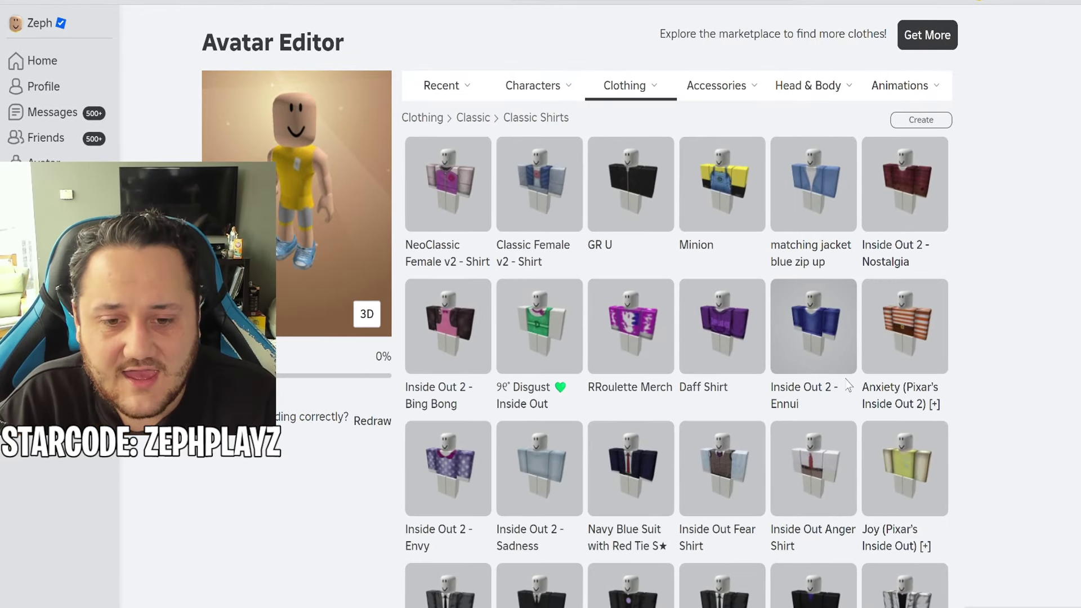
scroll(847, 385, "down", 5)
left_click(805, 501)
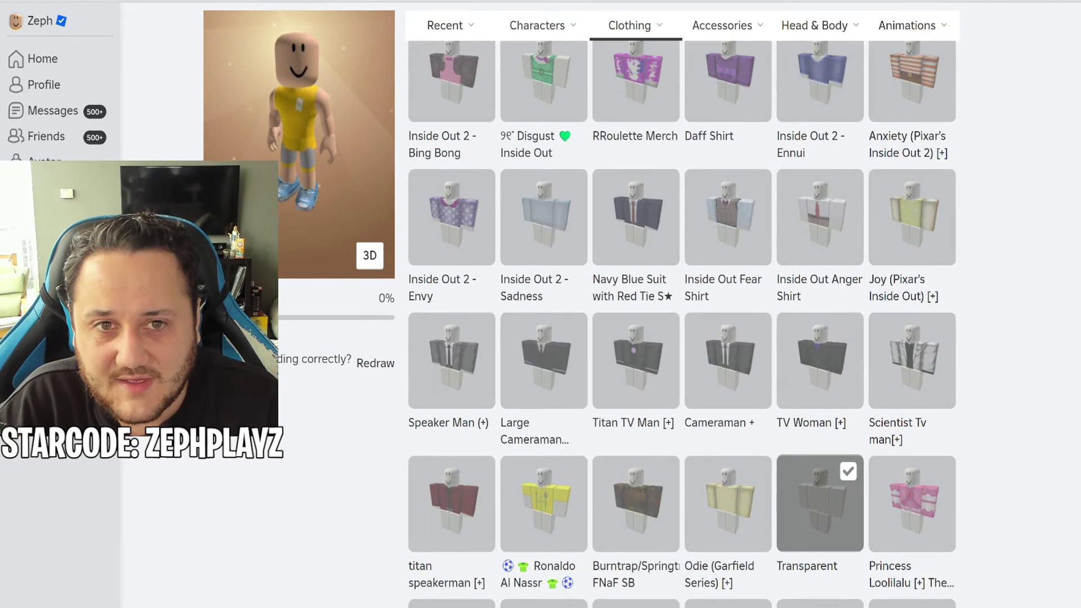
- Look through the owned classic pants for a pair that suits the Bloofy outfit
mouse_move(638, 37)
left_click(684, 221)
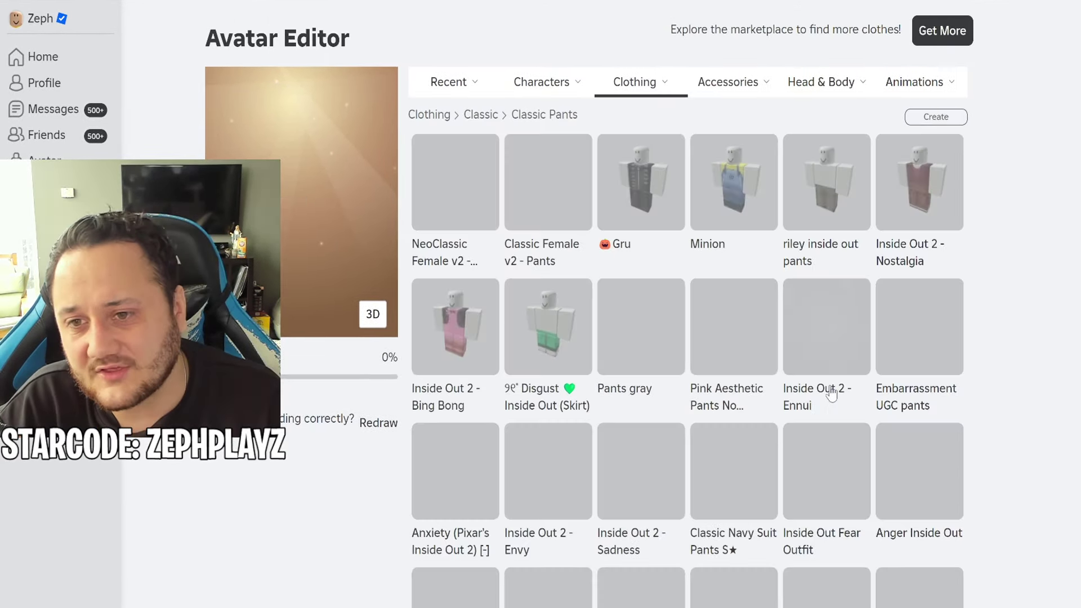
scroll(828, 384, "down", 4)
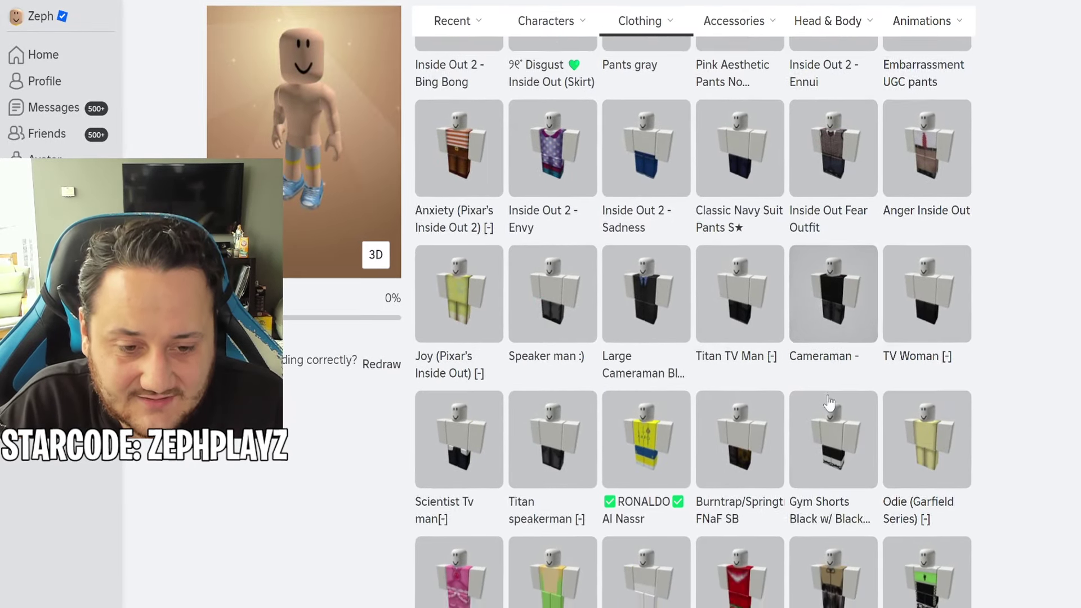
scroll(828, 402, "down", 3)
scroll(827, 429, "up", 6)
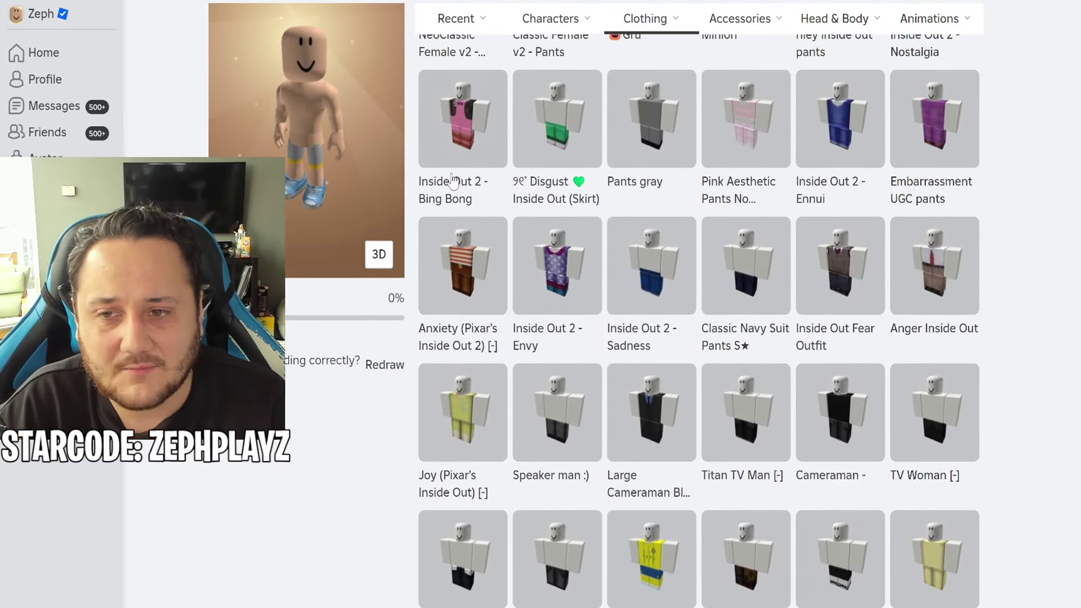
scroll(856, 354, "up", 3)
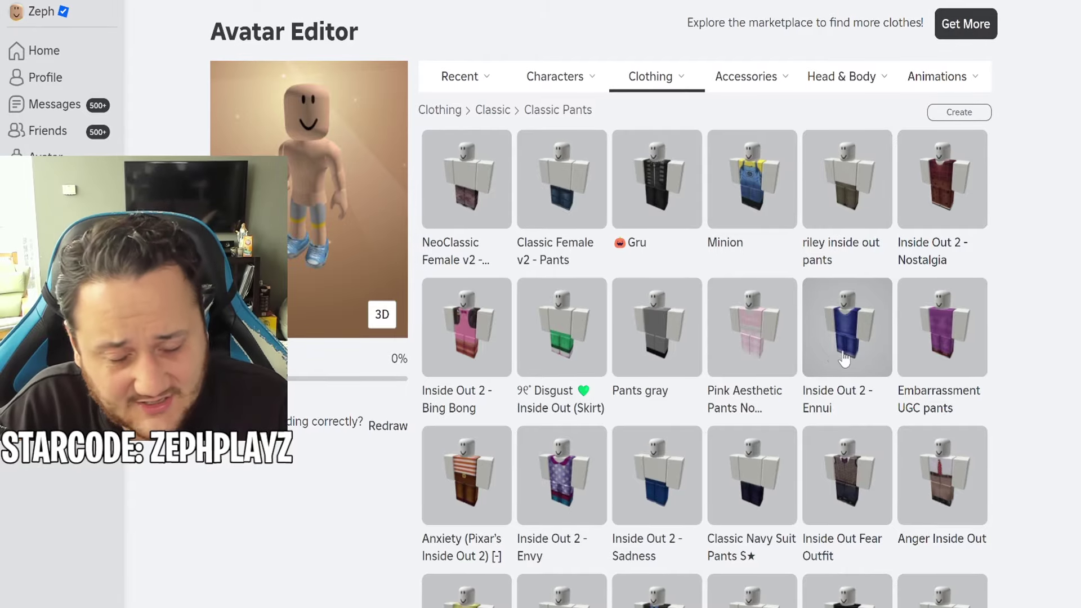
scroll(835, 359, "down", 8)
scroll(795, 388, "up", 8)
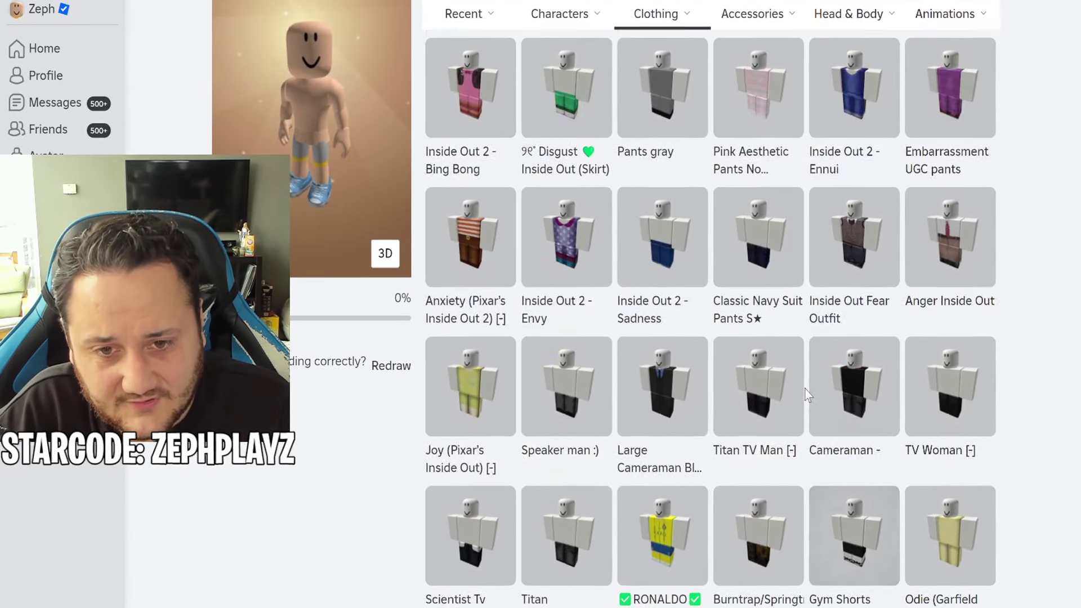
scroll(887, 214, "down", 15)
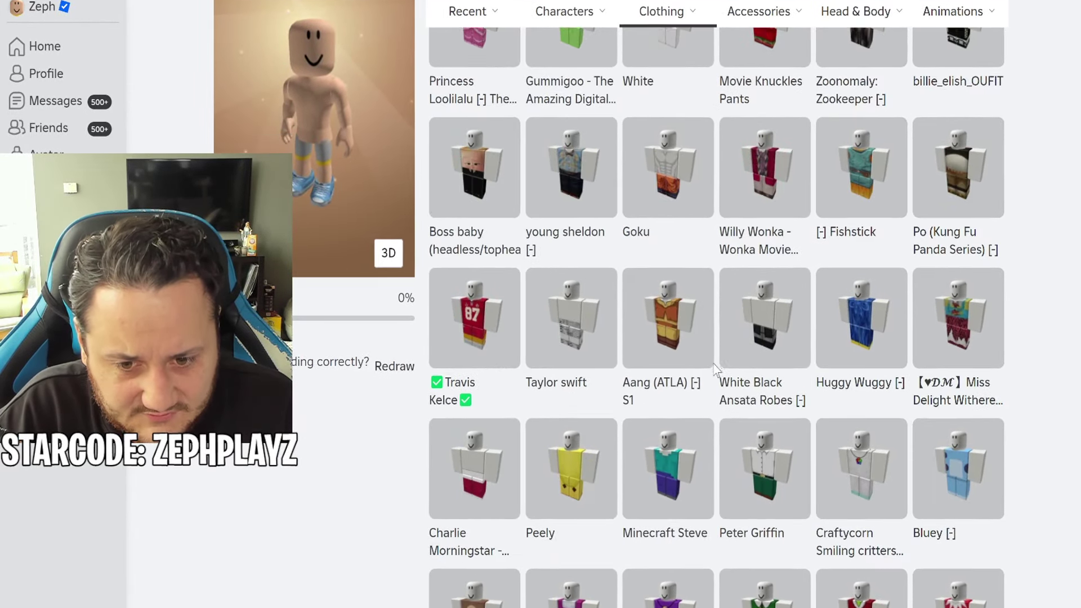
scroll(715, 372, "down", 20)
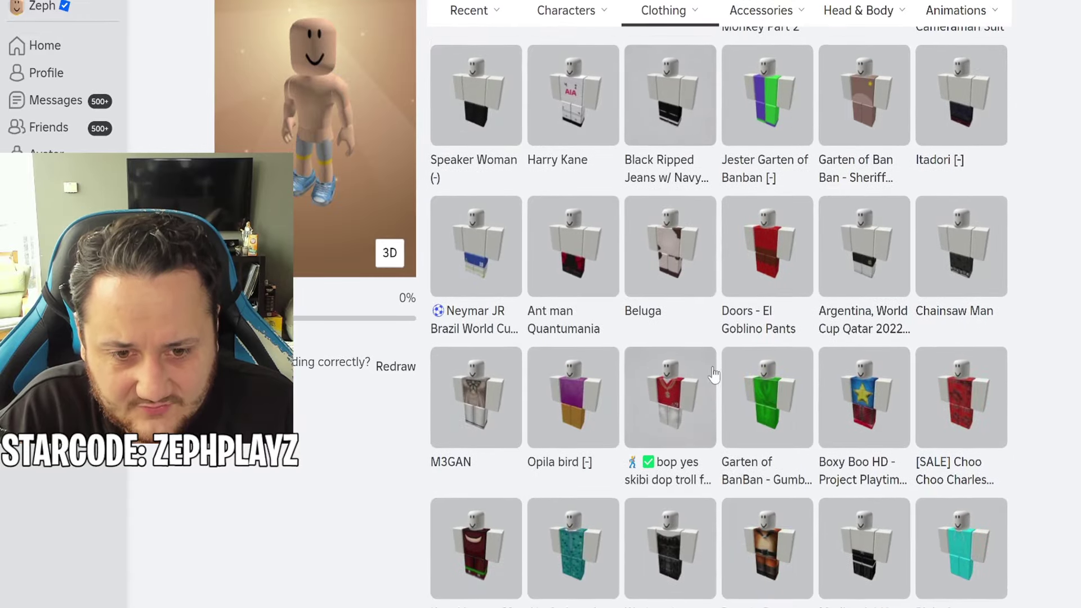
scroll(1055, 468, "down", 20)
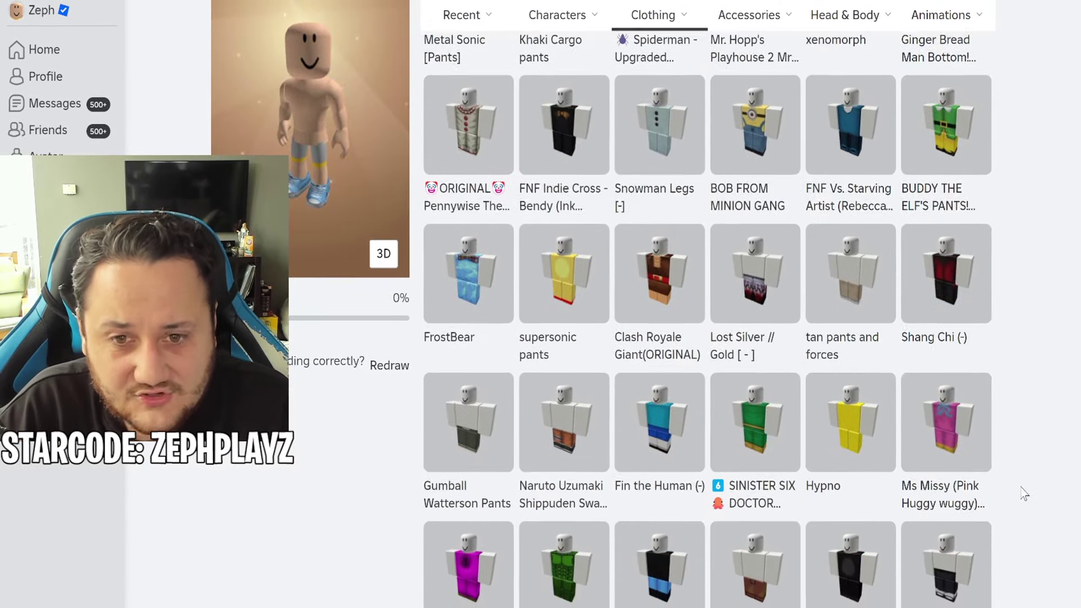
scroll(1023, 493, "down", 20)
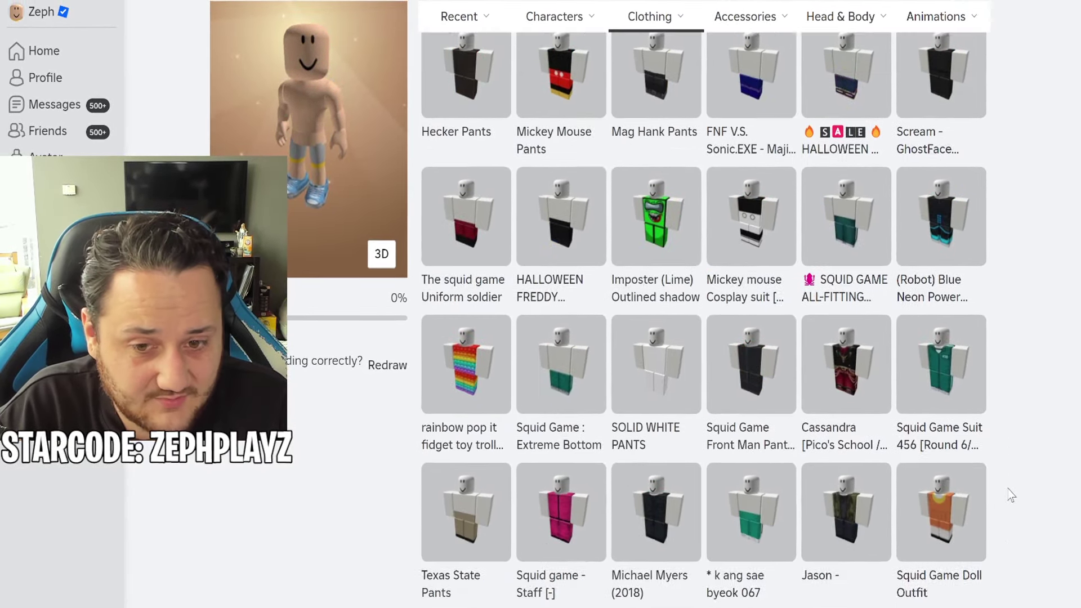
scroll(987, 473, "down", 18)
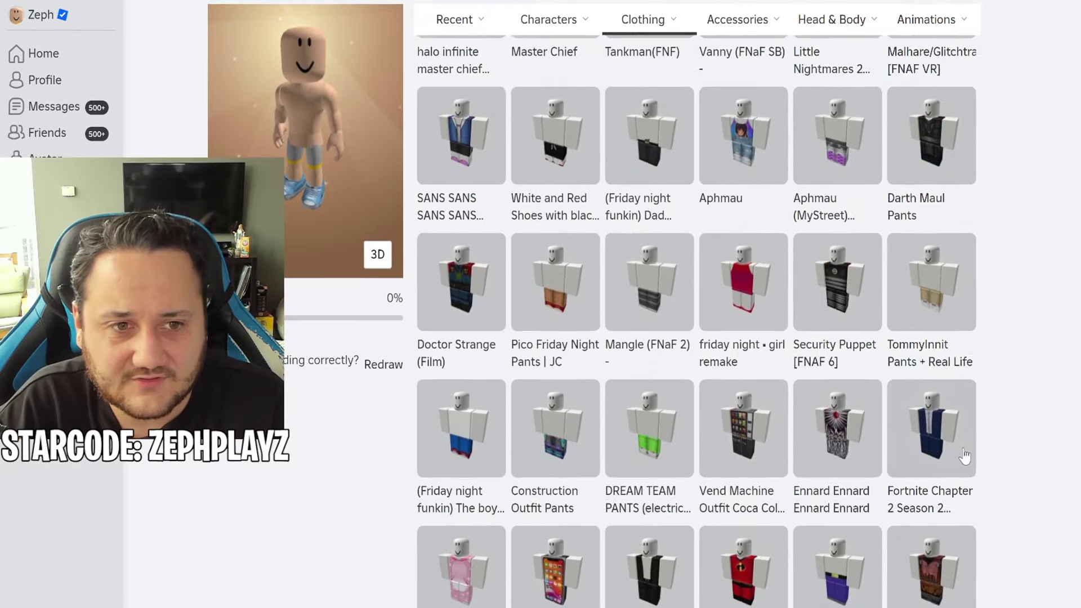
- Try the Cute Aesthetic Jeans on the avatar
scroll(957, 428, "up", 12)
left_click(916, 305)
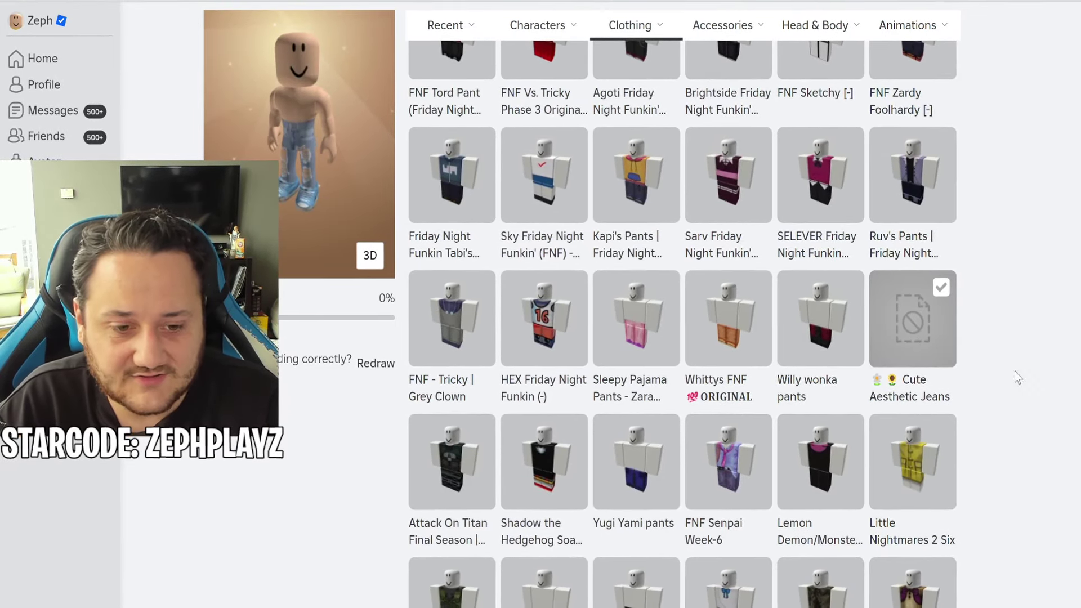
scroll(1035, 394, "down", 10)
scroll(1015, 471, "up", 20)
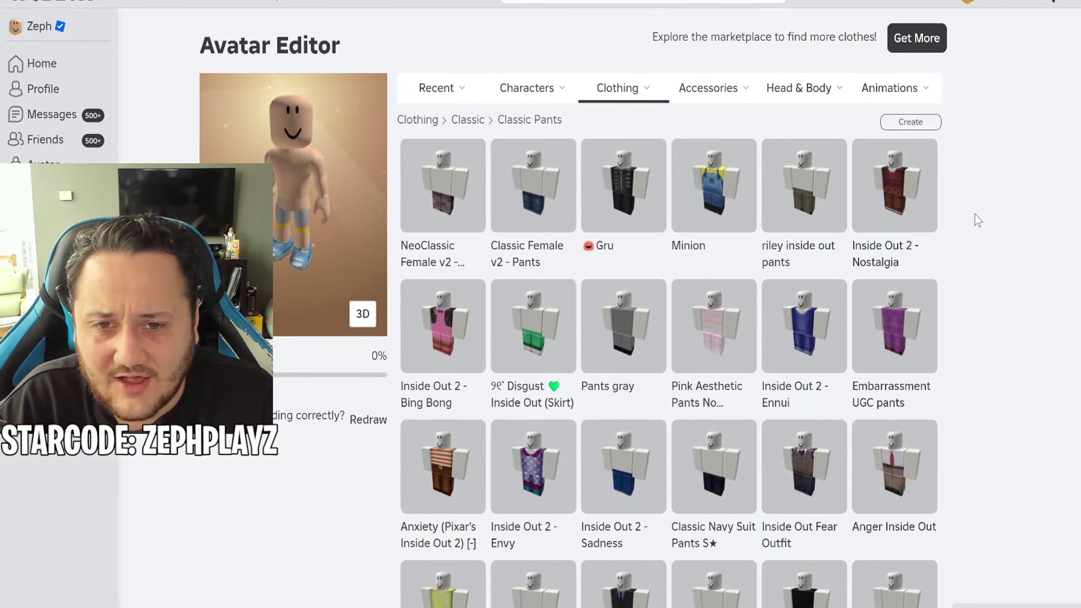
scroll(970, 219, "down", 4)
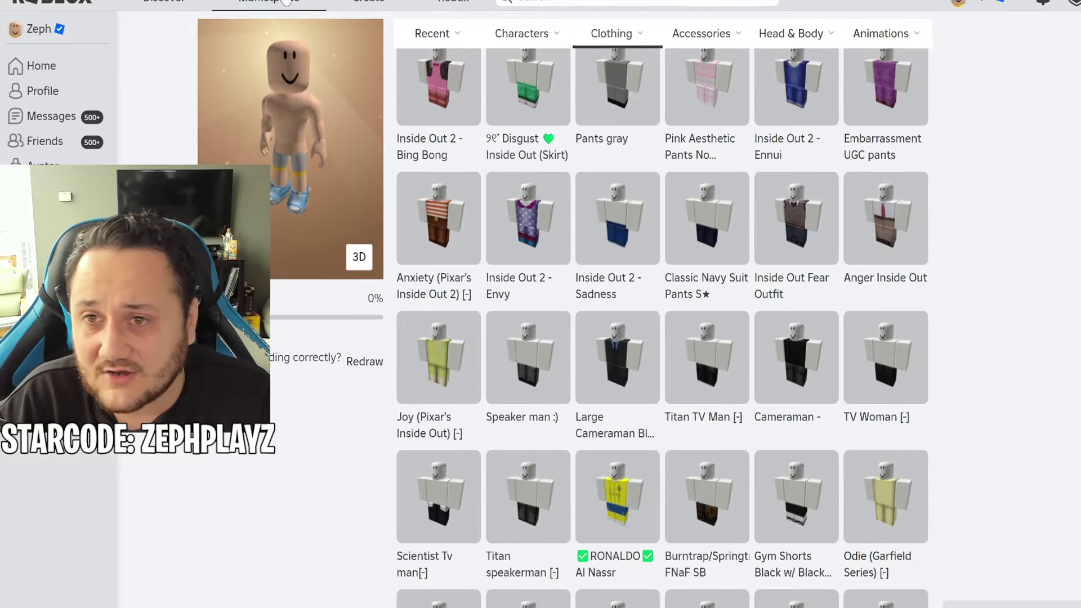
- Search the marketplace's classic pants category for "transparent"
left_click(270, 2)
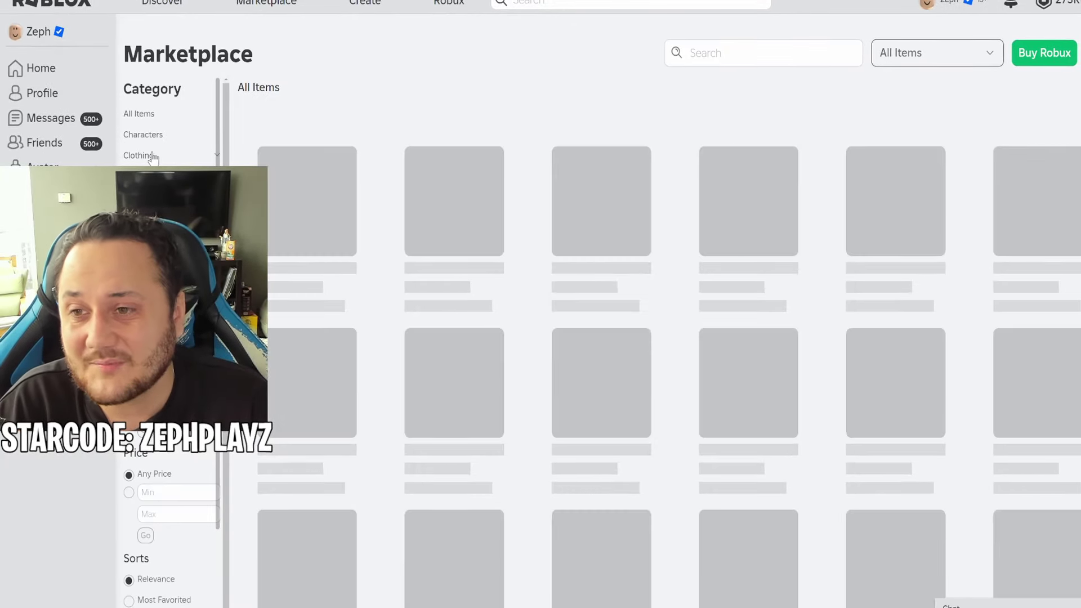
left_click(150, 154)
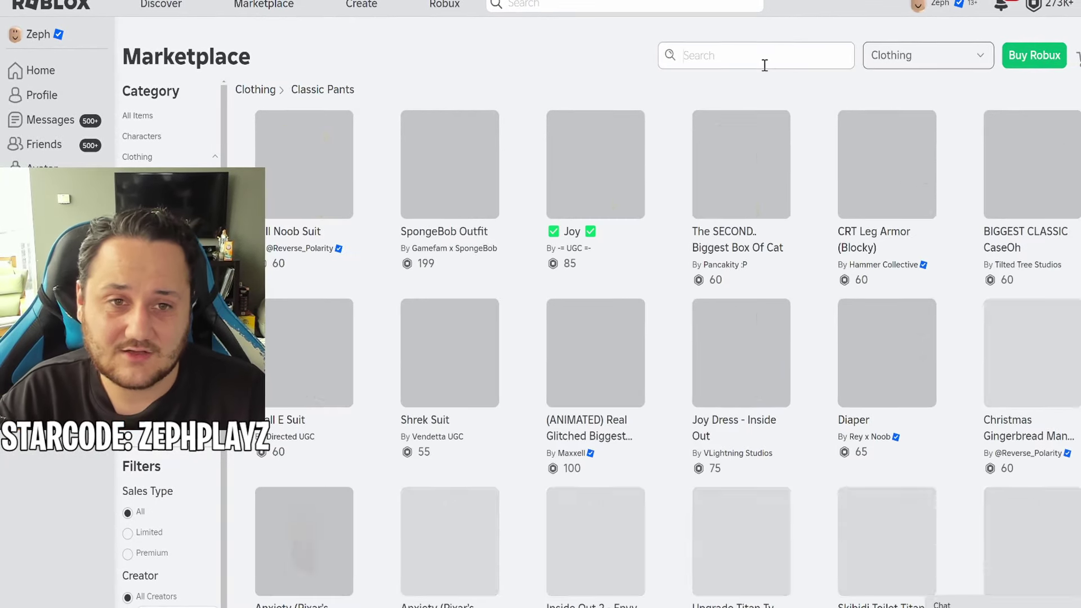
left_click(765, 64)
type("na")
key("BackSpace")
key("BackSpace")
type("transparent")
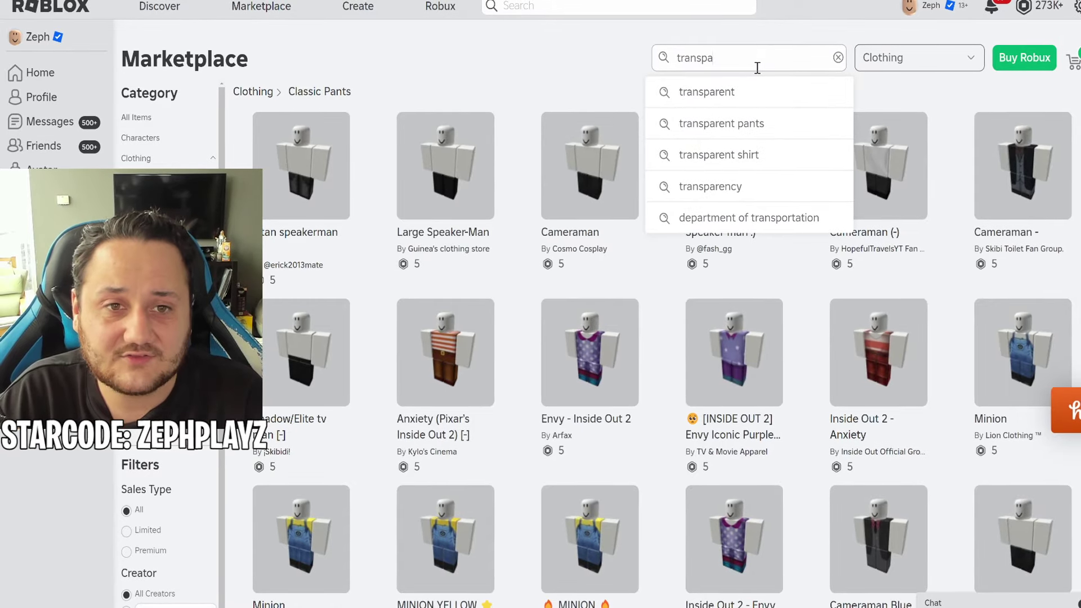
key("Return")
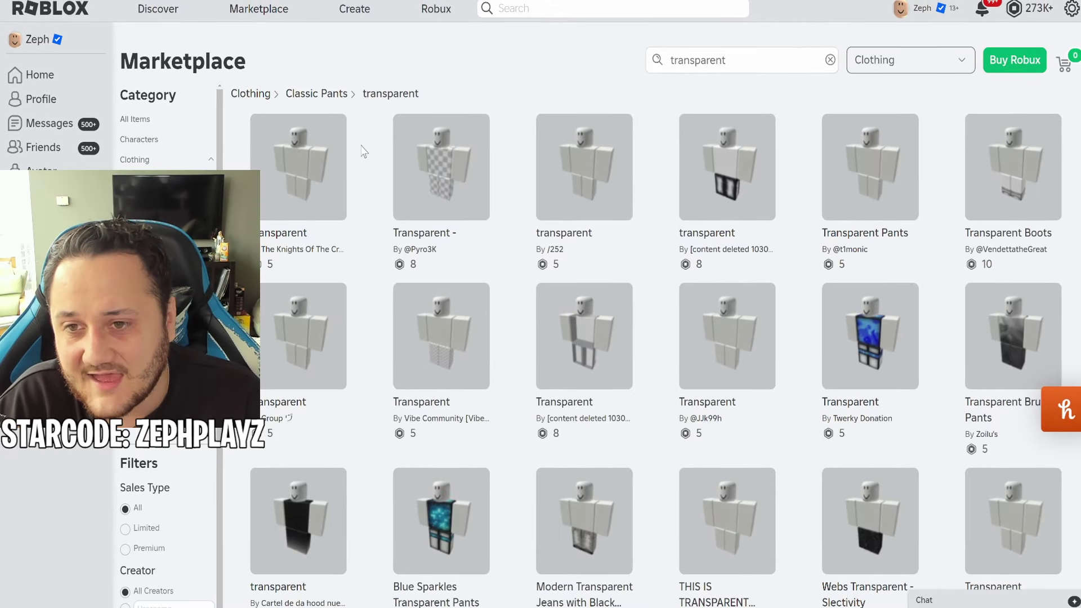
- Buy the Transparent classic pants by The Knights Of The Cross for 5 Robux and go to the avatar editor
left_click(318, 147)
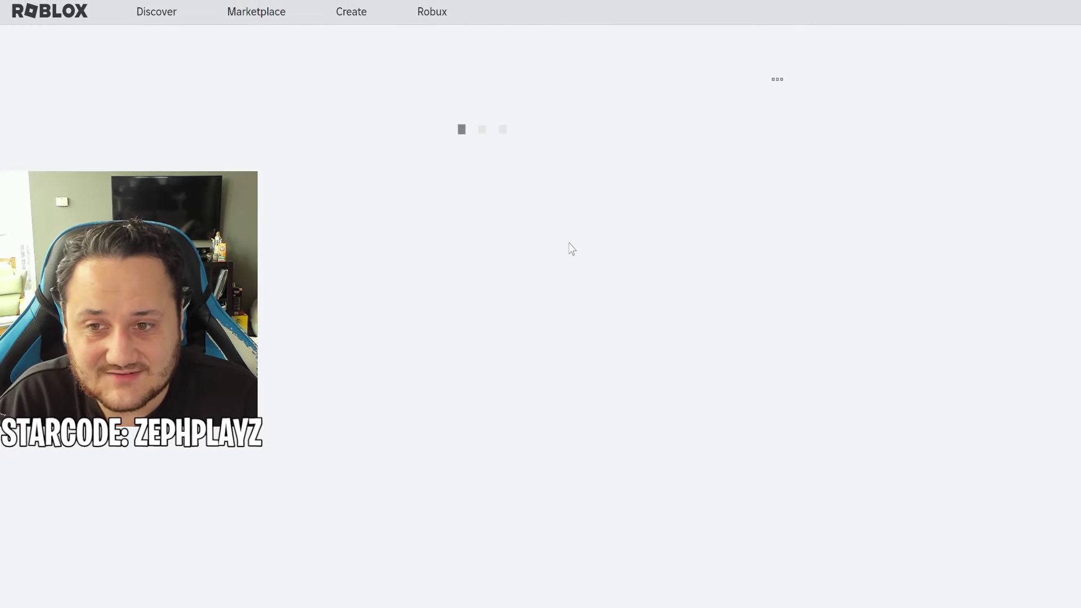
left_click(563, 155)
left_click(503, 399)
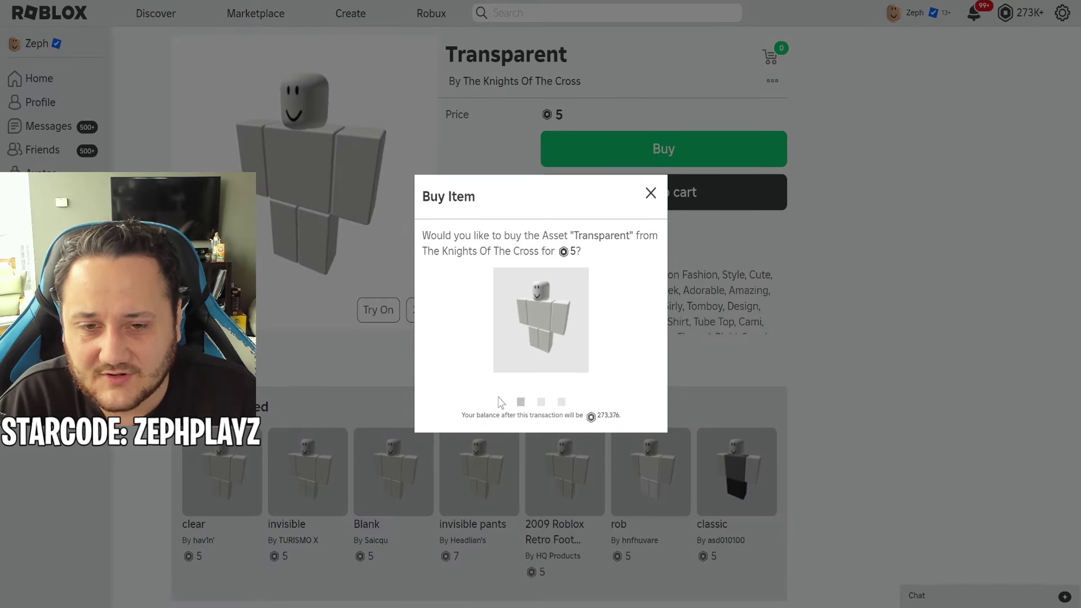
left_click(511, 399)
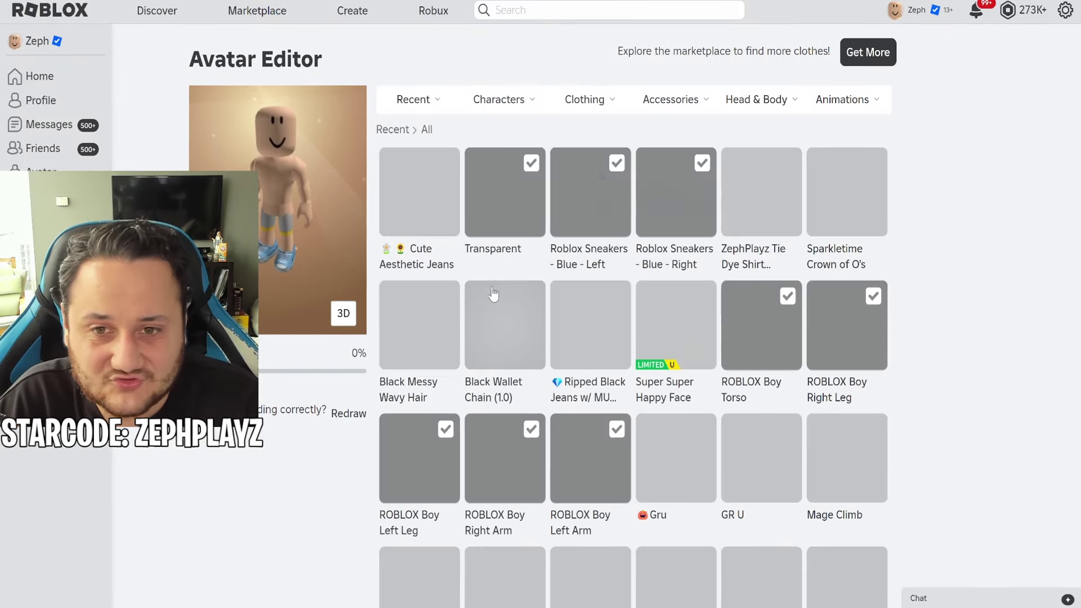
- Put the Transparent classic pants on the avatar
mouse_move(587, 98)
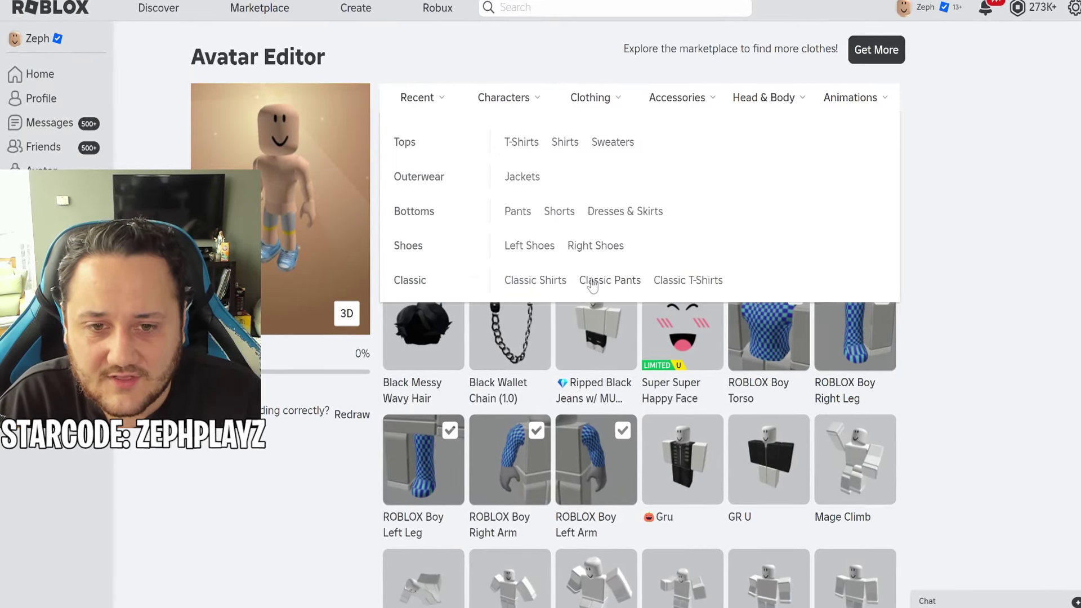
left_click(592, 281)
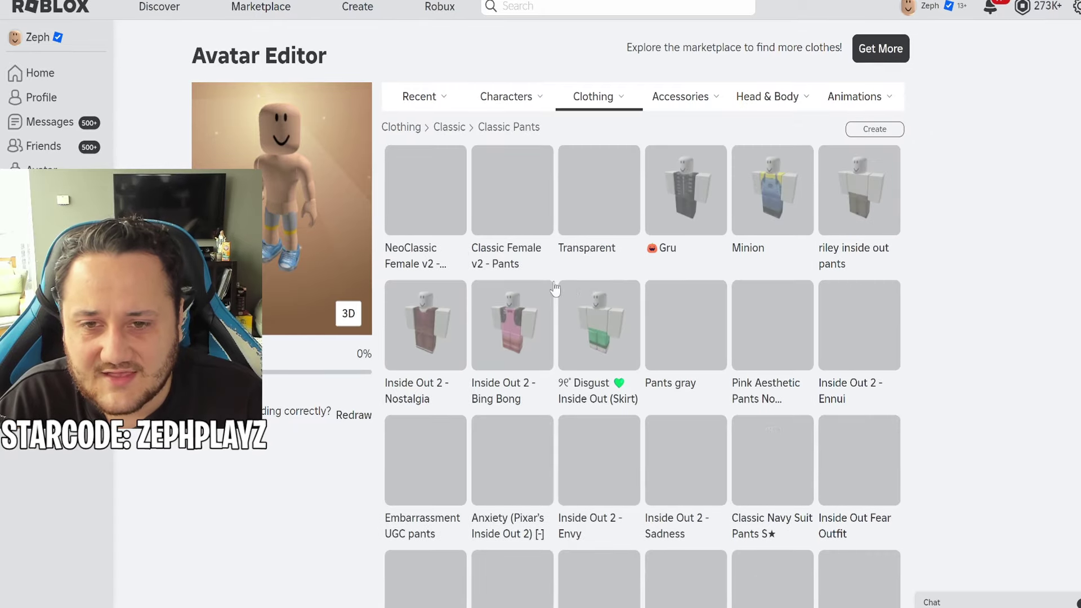
left_click(606, 181)
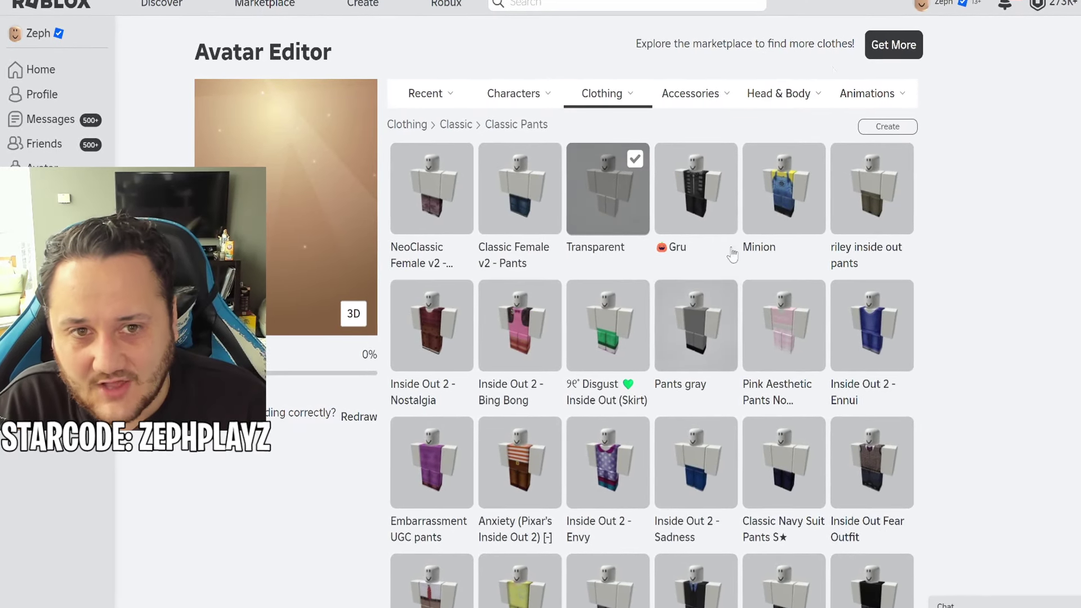
- Set the avatar's skin tone for all body parts to light lavender using the advanced colour choices
mouse_move(782, 93)
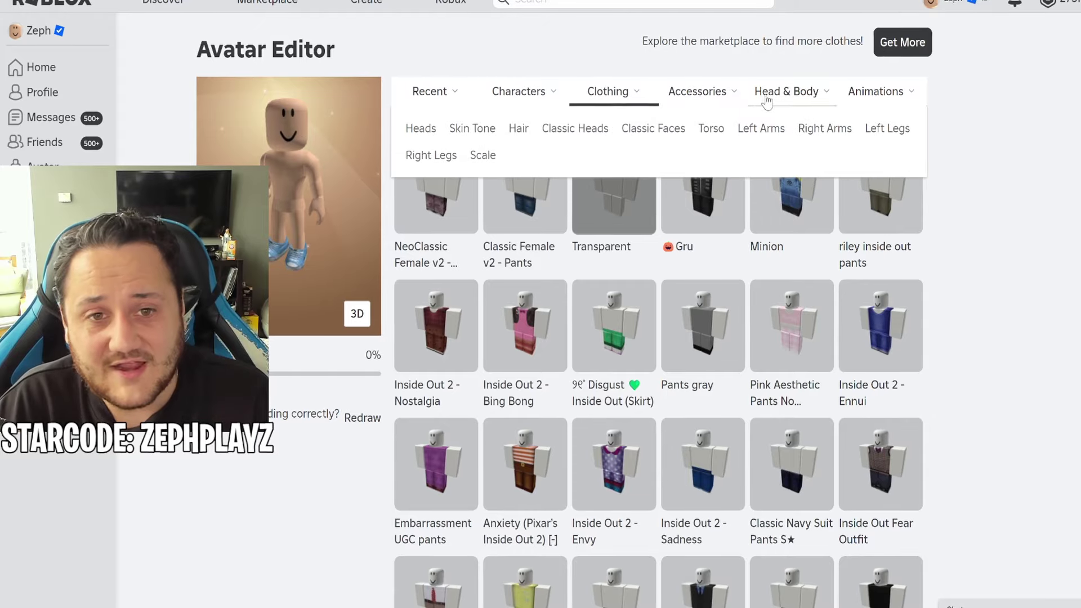
left_click(474, 128)
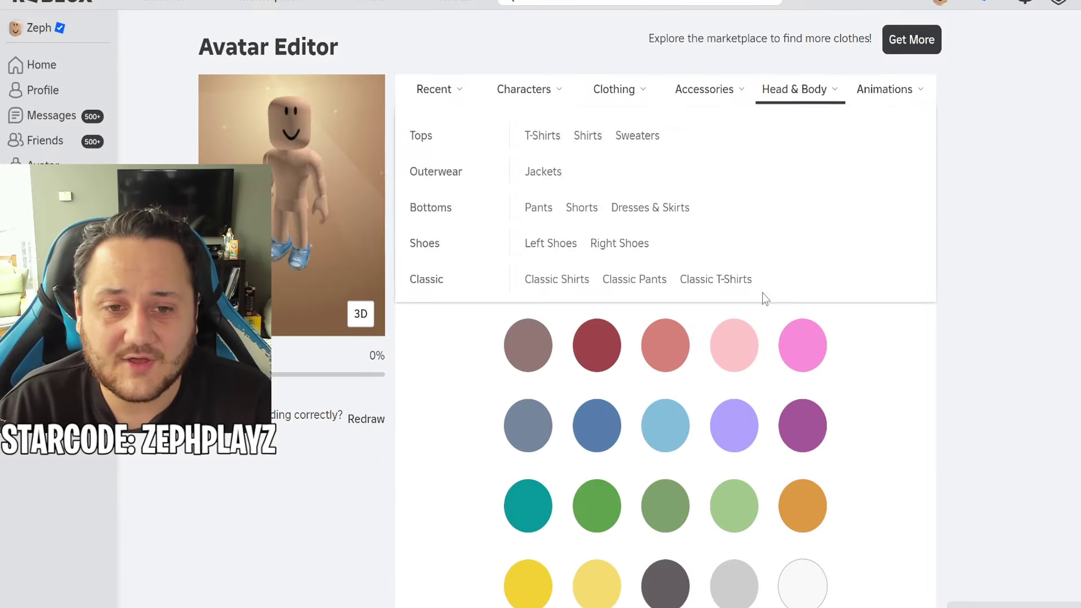
scroll(822, 203, "down", 3)
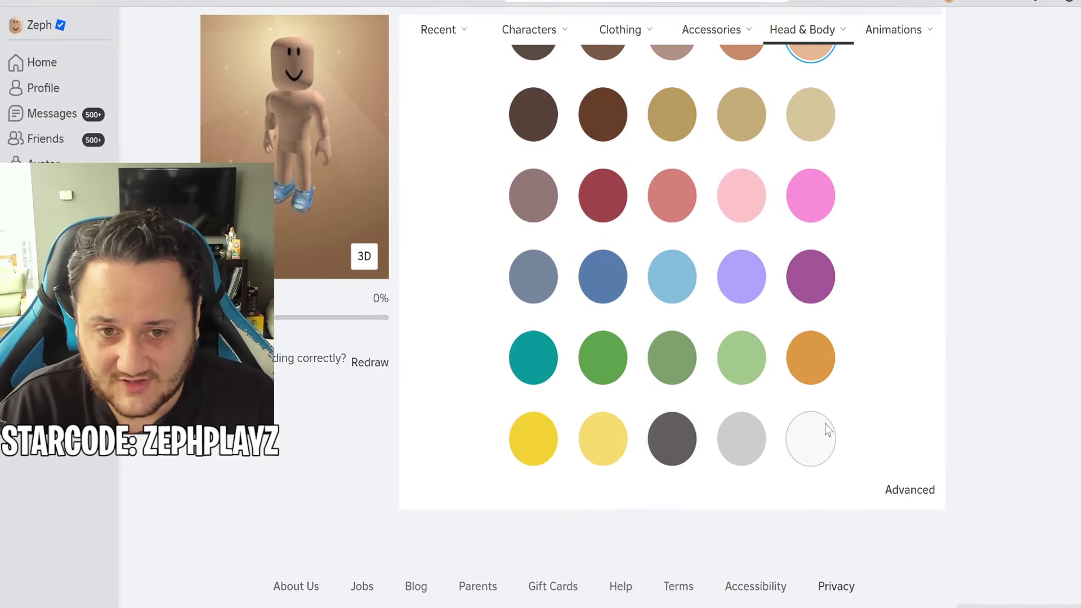
left_click(926, 491)
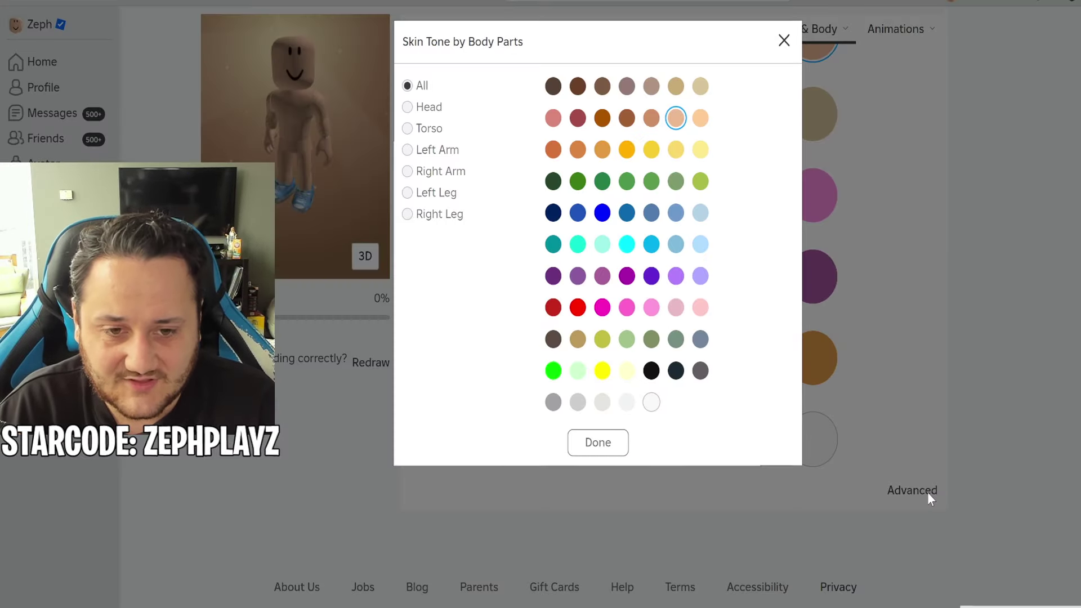
left_click(687, 281)
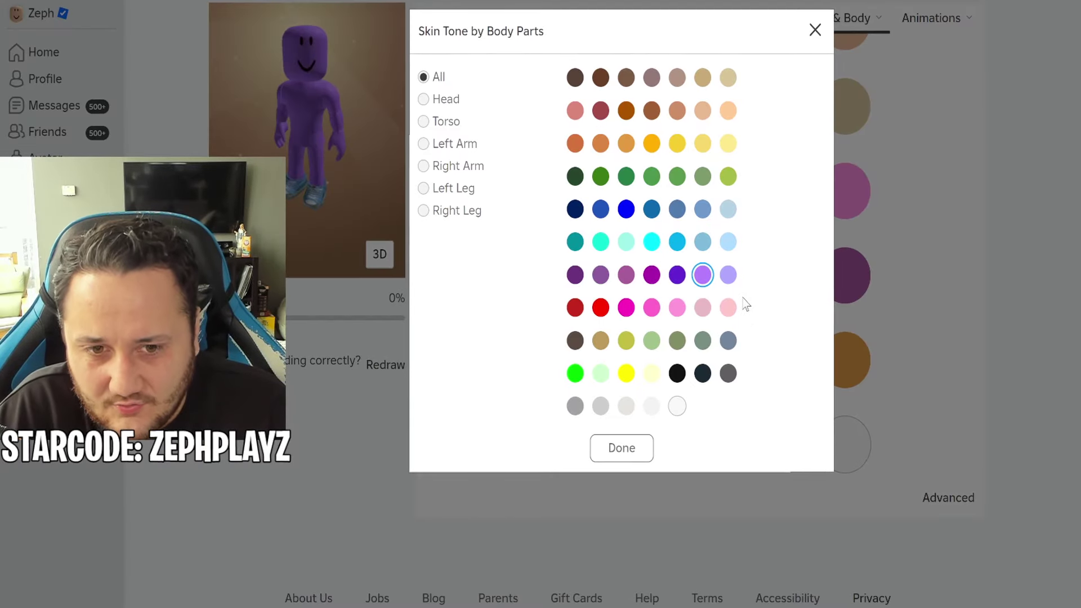
left_click(735, 281)
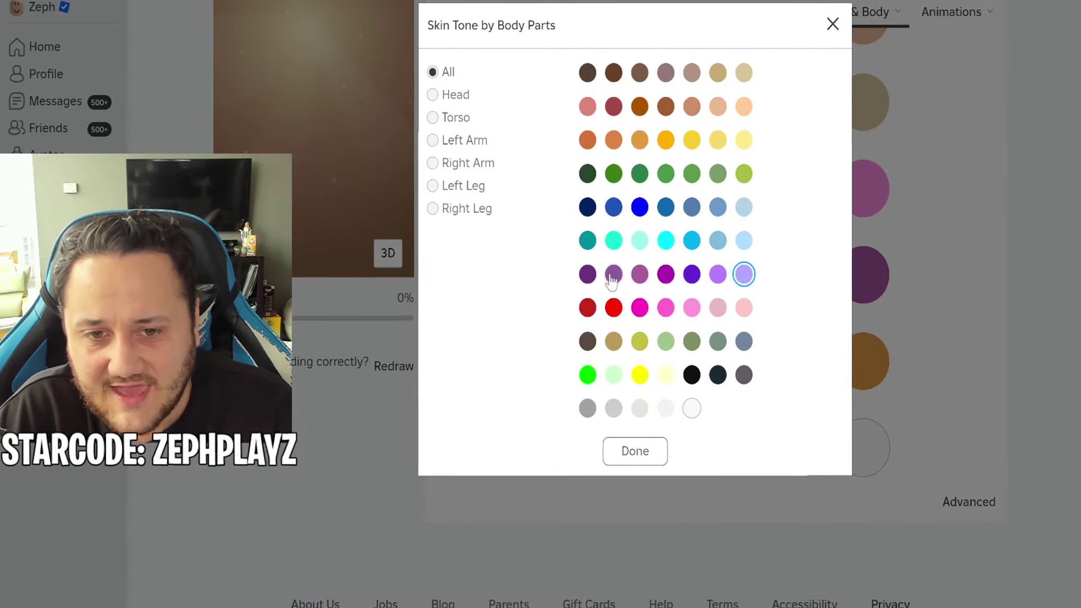
left_click(647, 442)
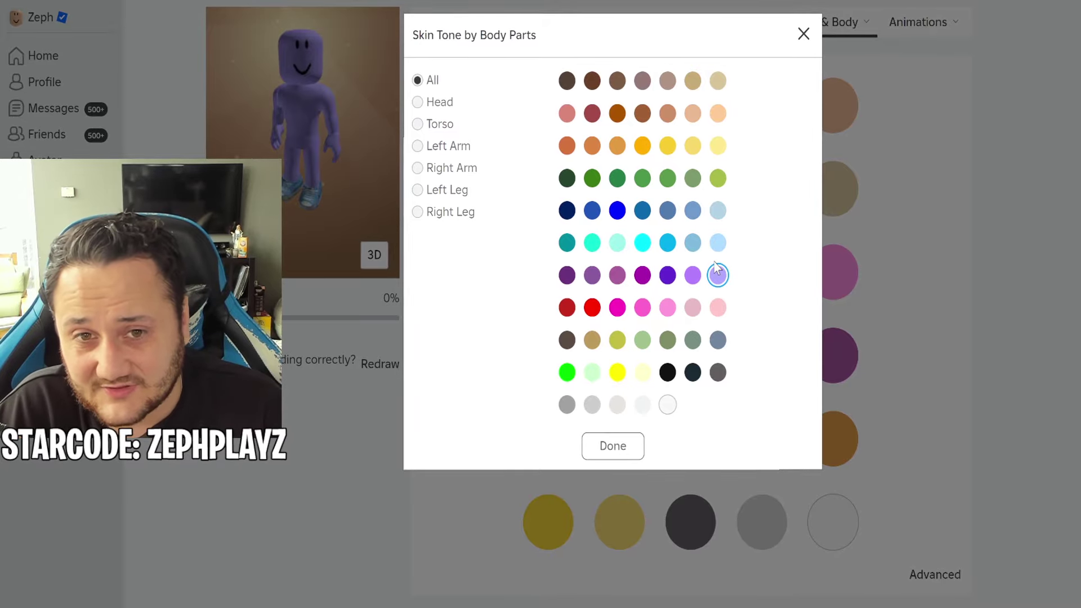
left_click(614, 446)
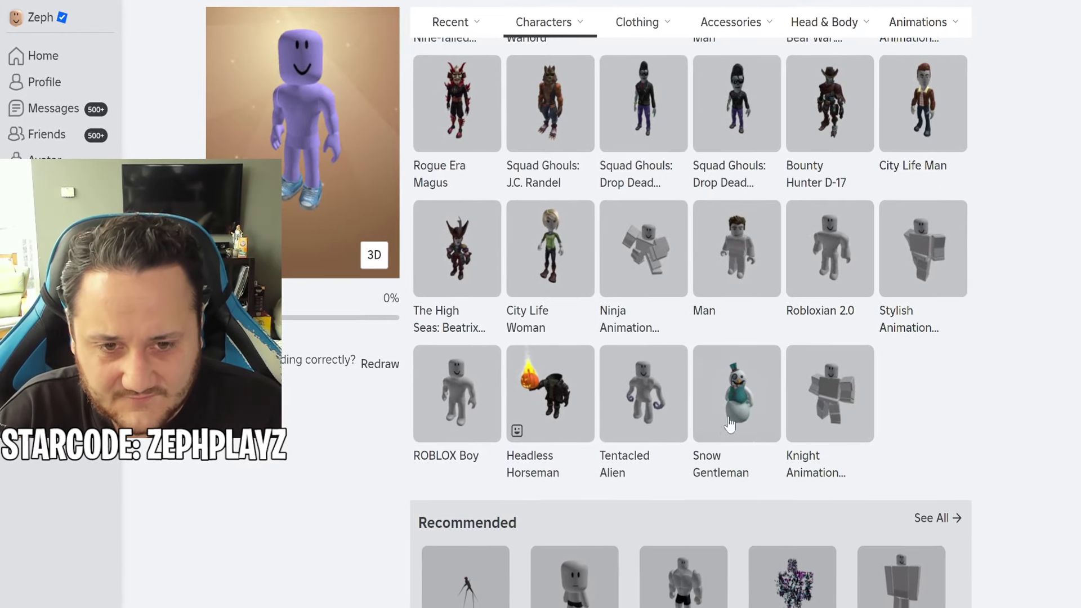
scroll(730, 425, "up", 10)
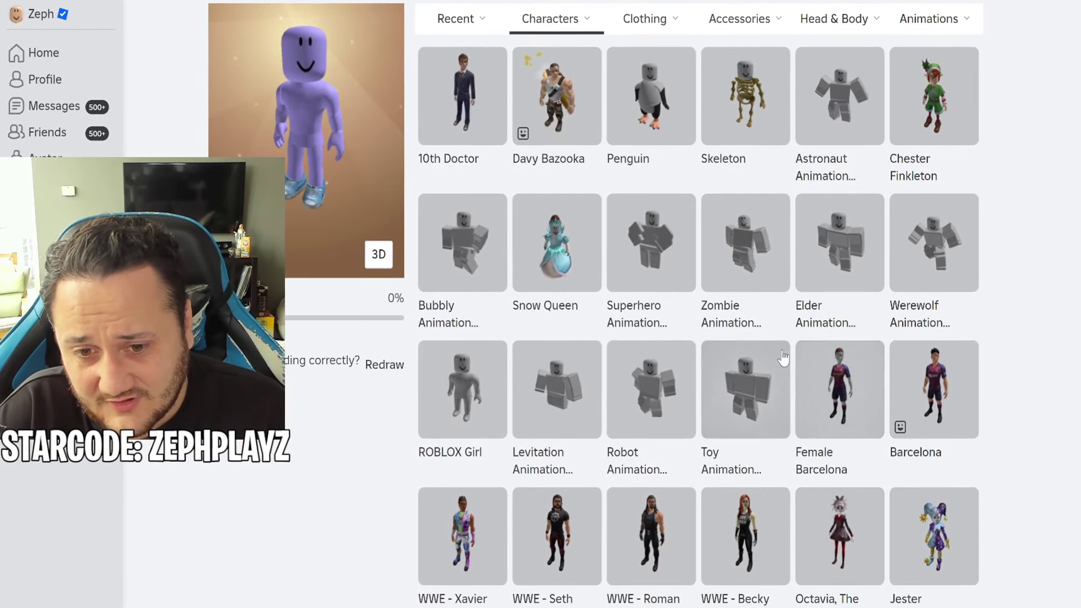
scroll(786, 363, "up", 8)
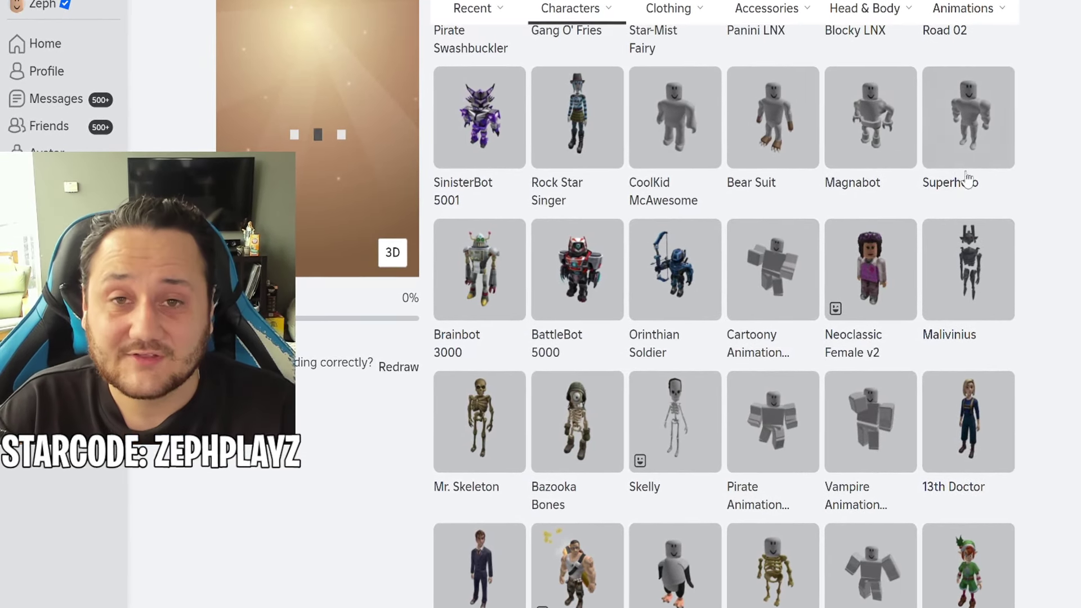
scroll(966, 179, "up", 10)
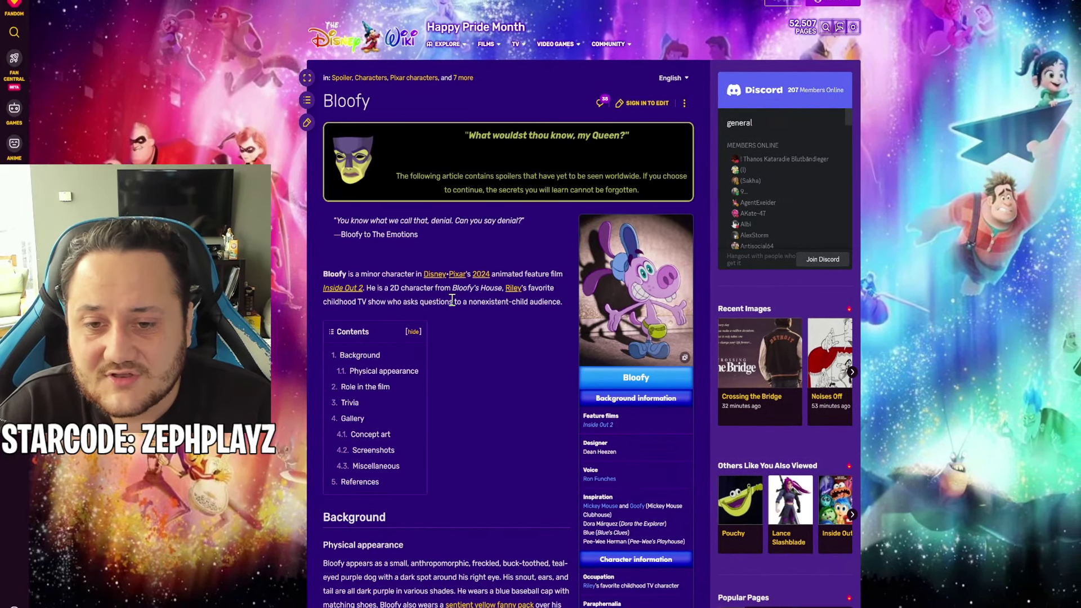
- Check Bloofy's appearance on the Disney Wiki page and search the Roblox marketplace accessories for "purple dog"
scroll(450, 300, "down", 6)
scroll(450, 300, "up", 5)
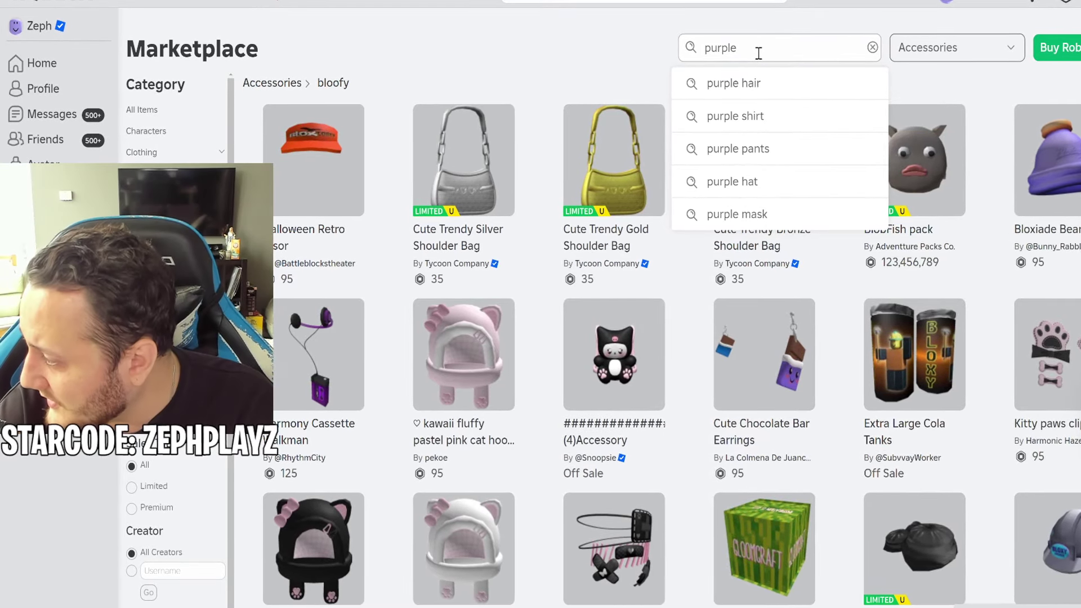
type("dog")
key("Return")
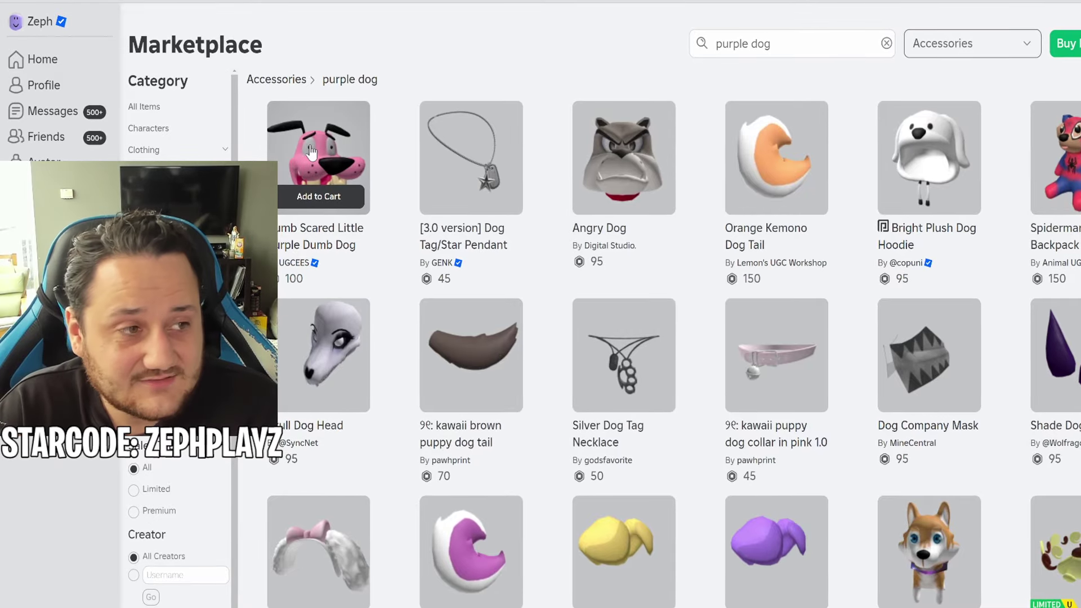
- Browse the purple dog accessories and check the item page of the Happy Light Purple Kemono Dog hat
scroll(313, 153, "down", 4)
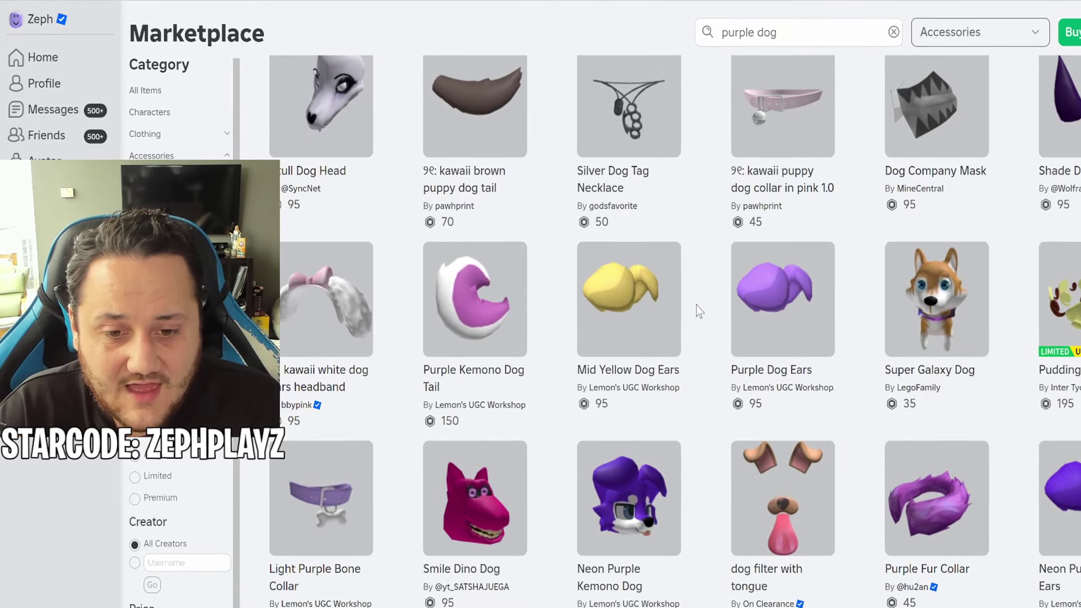
scroll(699, 312, "down", 3)
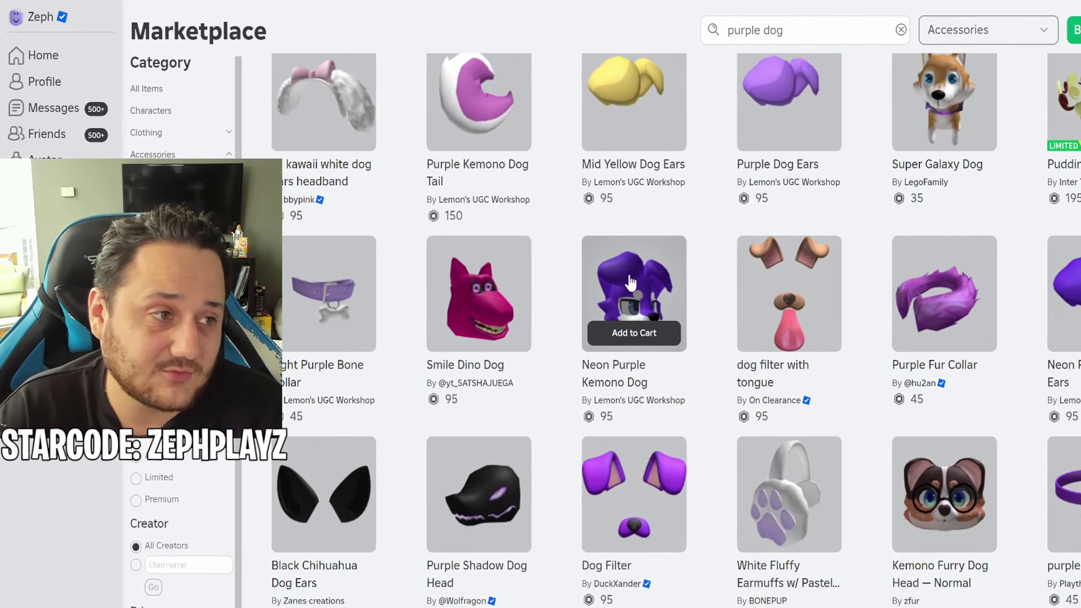
scroll(633, 281, "down", 9)
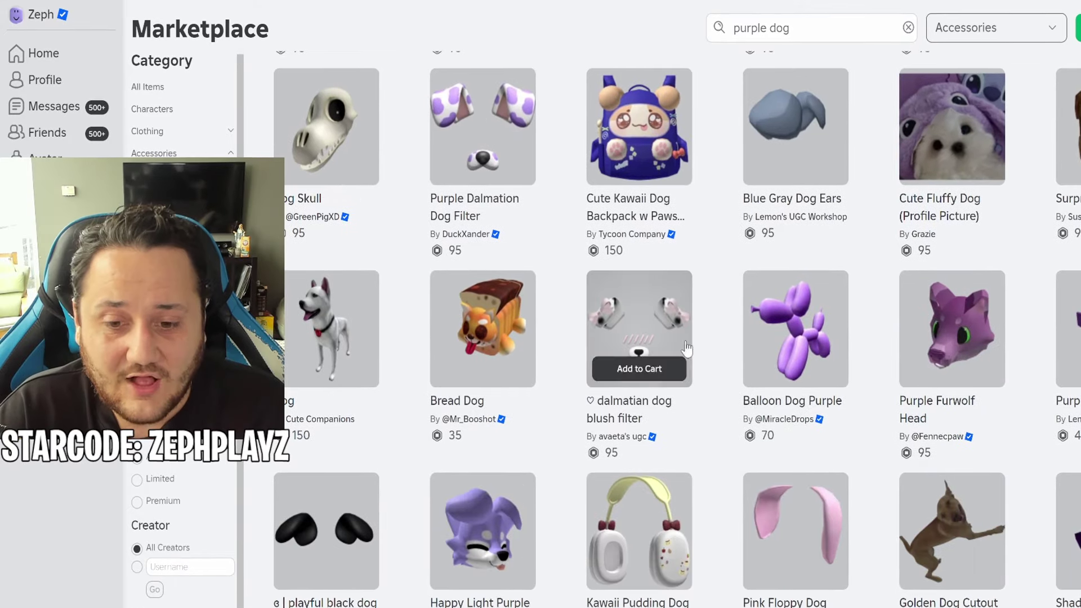
scroll(585, 445, "down", 3)
scroll(566, 425, "down", 6)
scroll(567, 425, "up", 7)
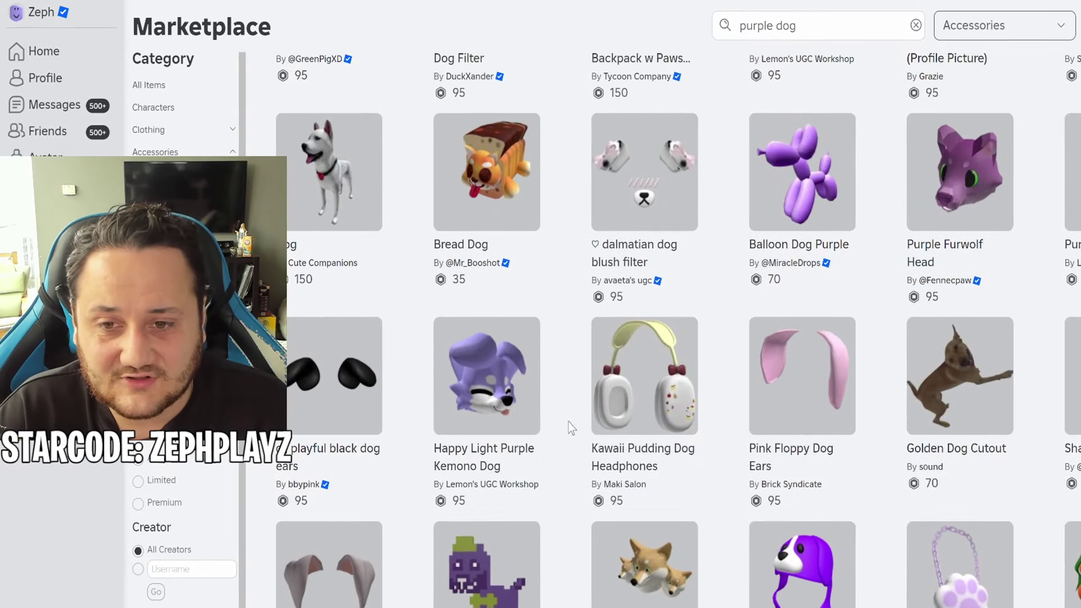
left_click(512, 378)
scroll(546, 387, "down", 3)
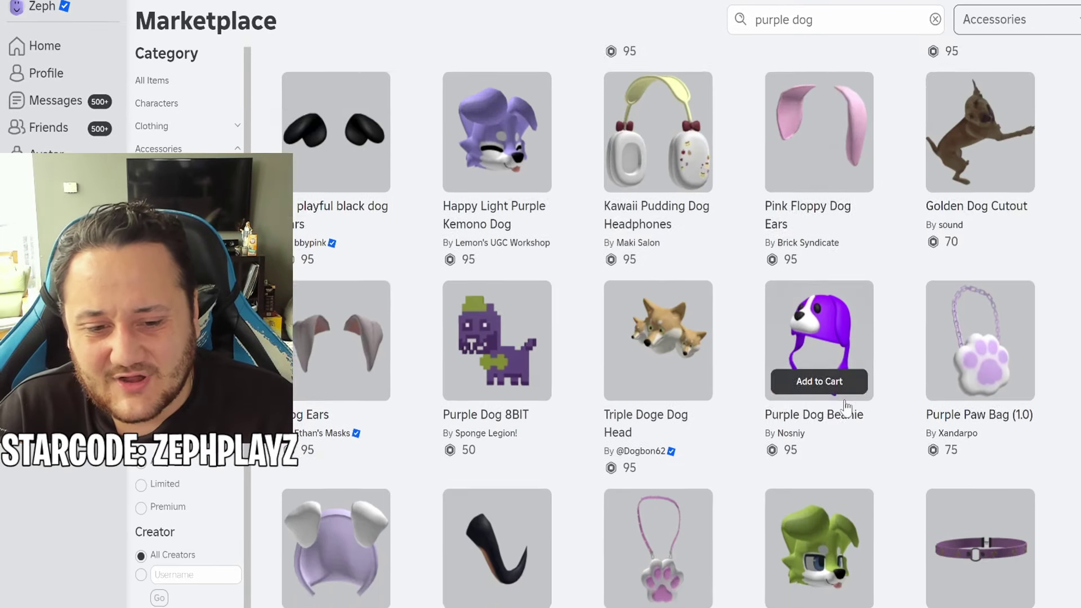
- Look through more of the purple dog accessories and open the Purple Doggy Head item
scroll(845, 439, "down", 10)
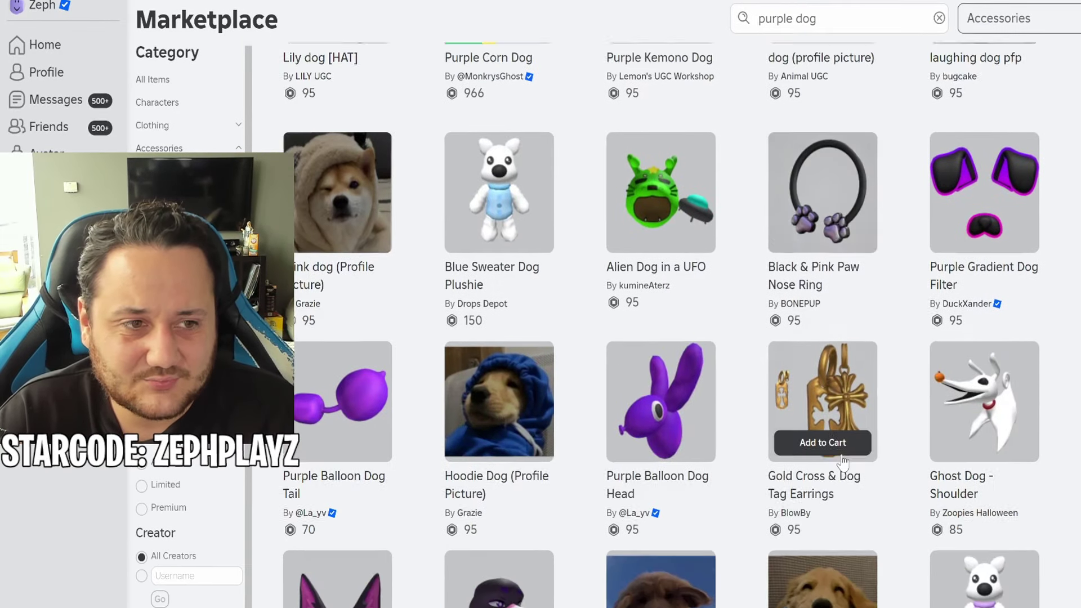
scroll(901, 394, "up", 5)
scroll(833, 338, "down", 13)
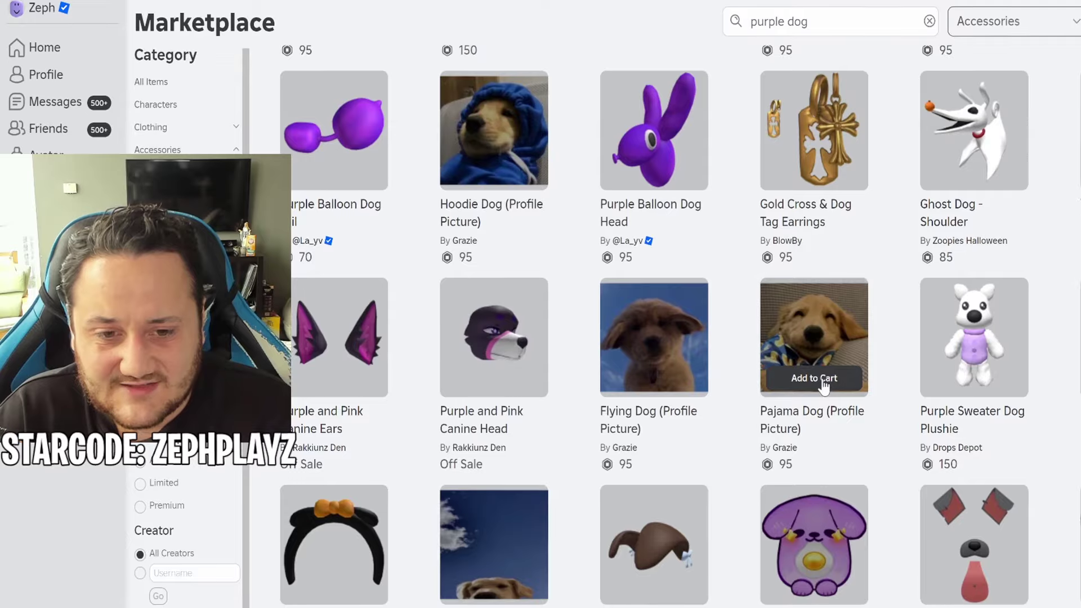
scroll(776, 407, "down", 2)
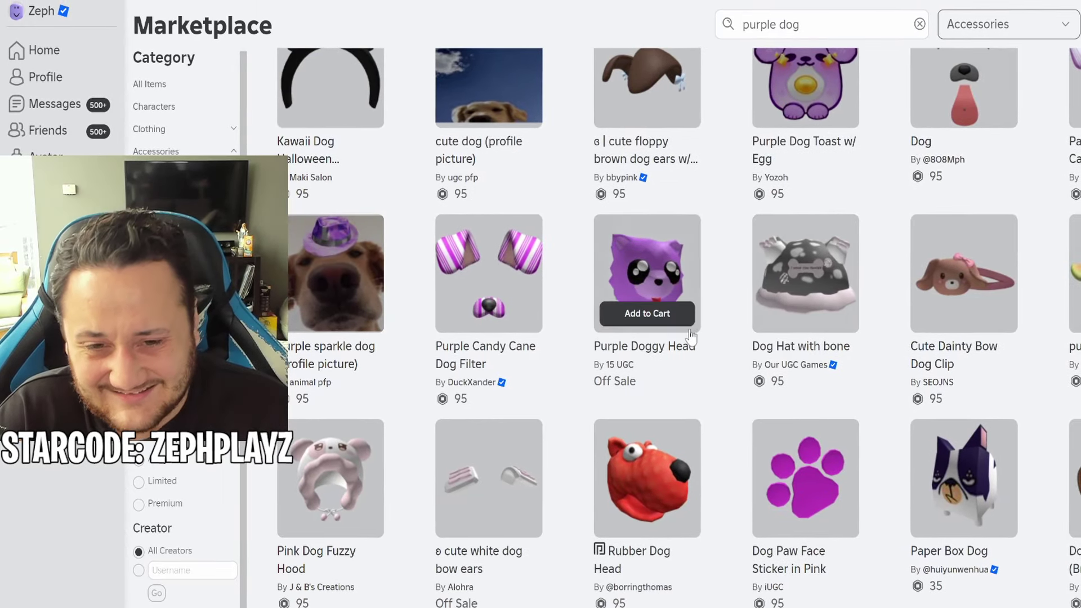
scroll(703, 394, "down", 4)
scroll(709, 404, "up", 3)
left_click(646, 236)
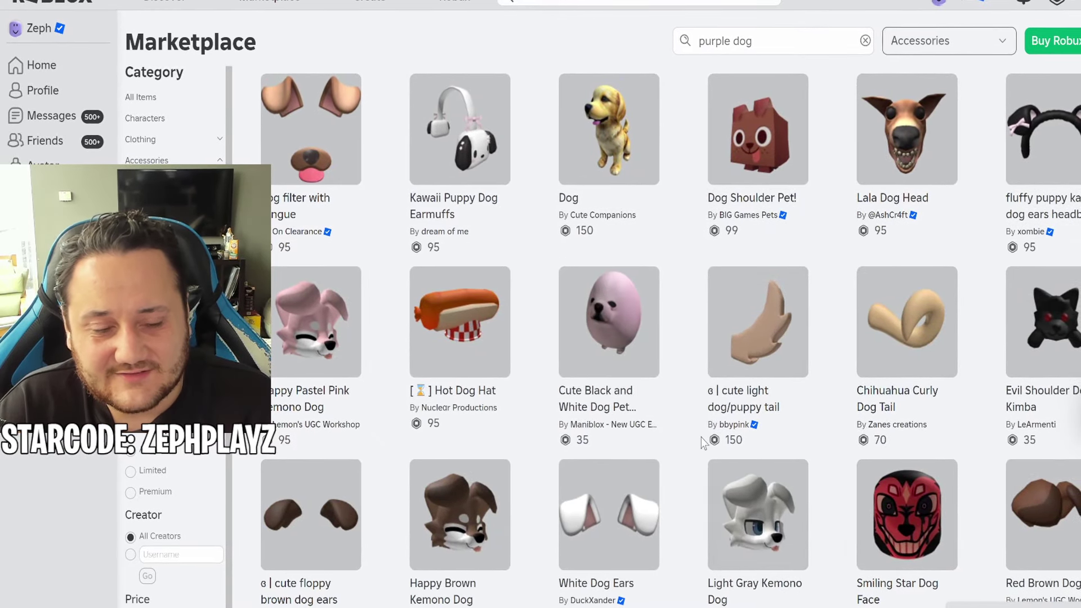
- Search the marketplace accessories for "dog nose"
scroll(702, 443, "up", 13)
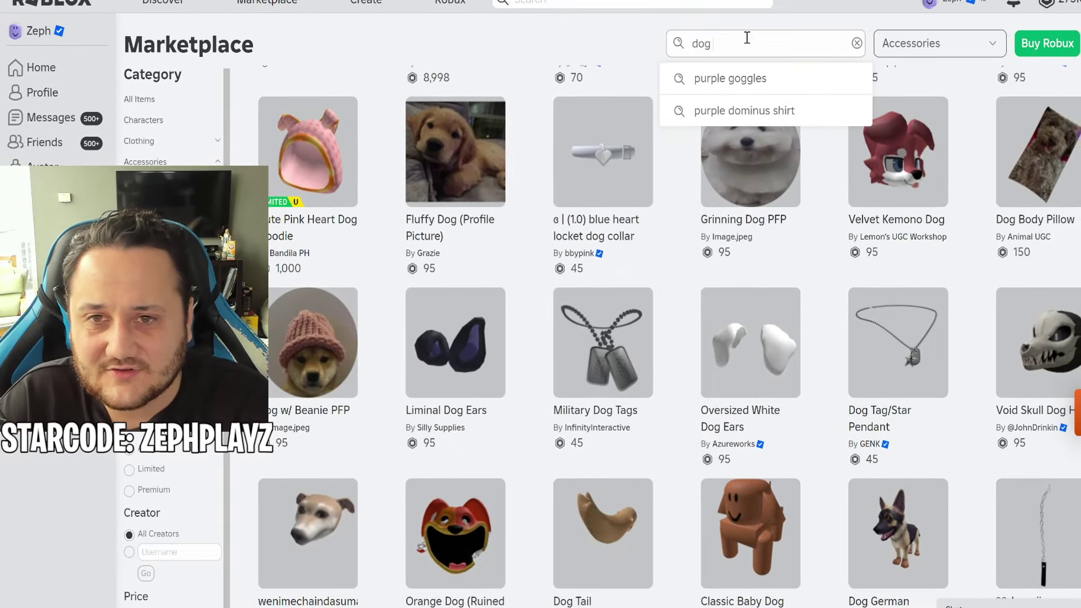
type("nose")
key("Return")
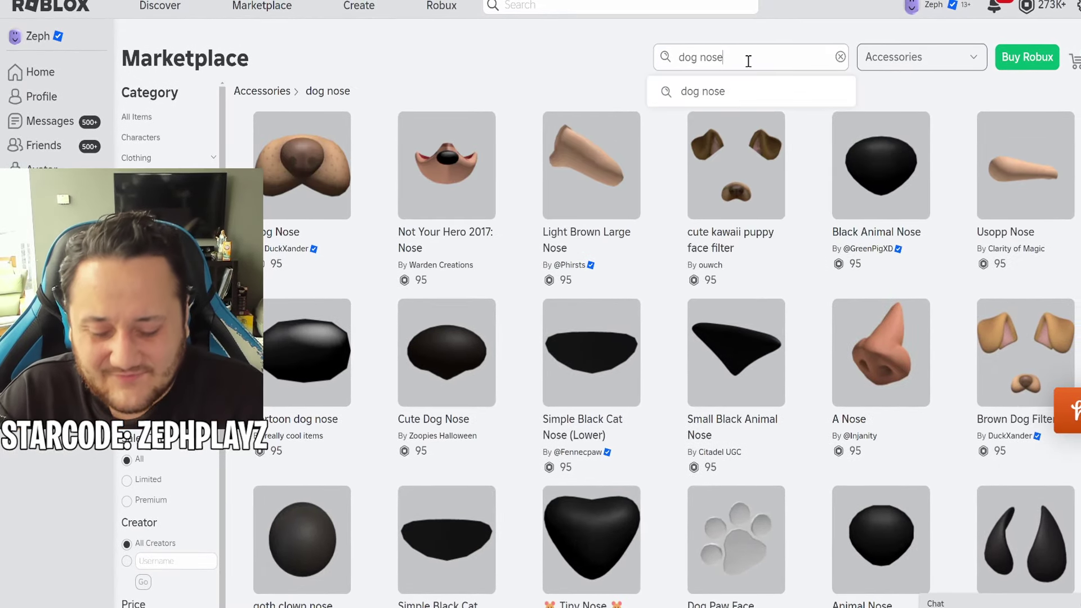
- Search the accessories for "purple dog" again and buy the Purple Balloon Dog Head for 95 Robux
key("Return")
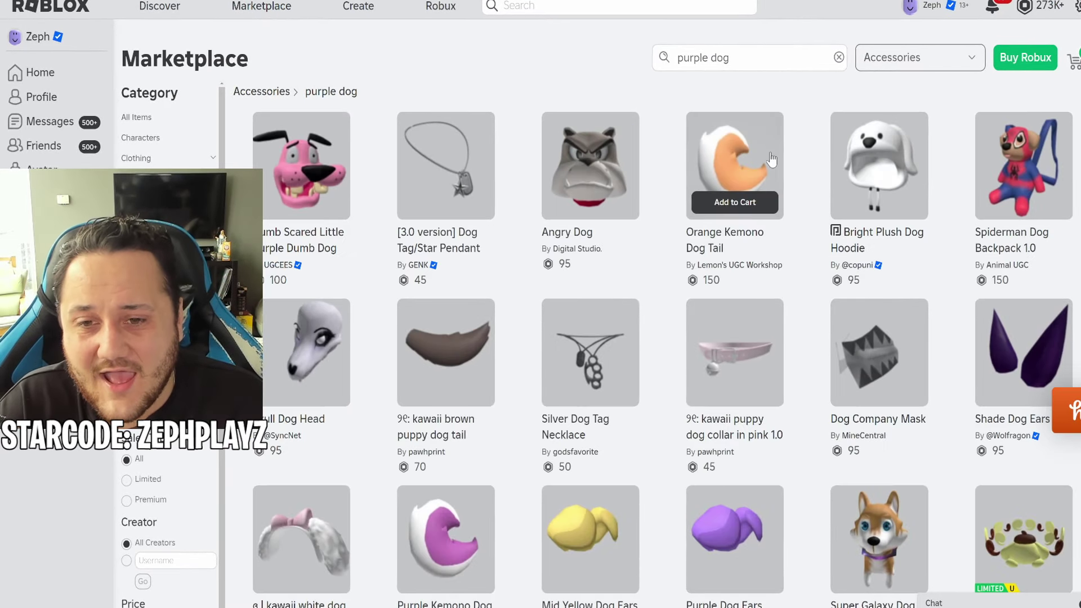
scroll(771, 160, "down", 1)
scroll(759, 150, "down", 10)
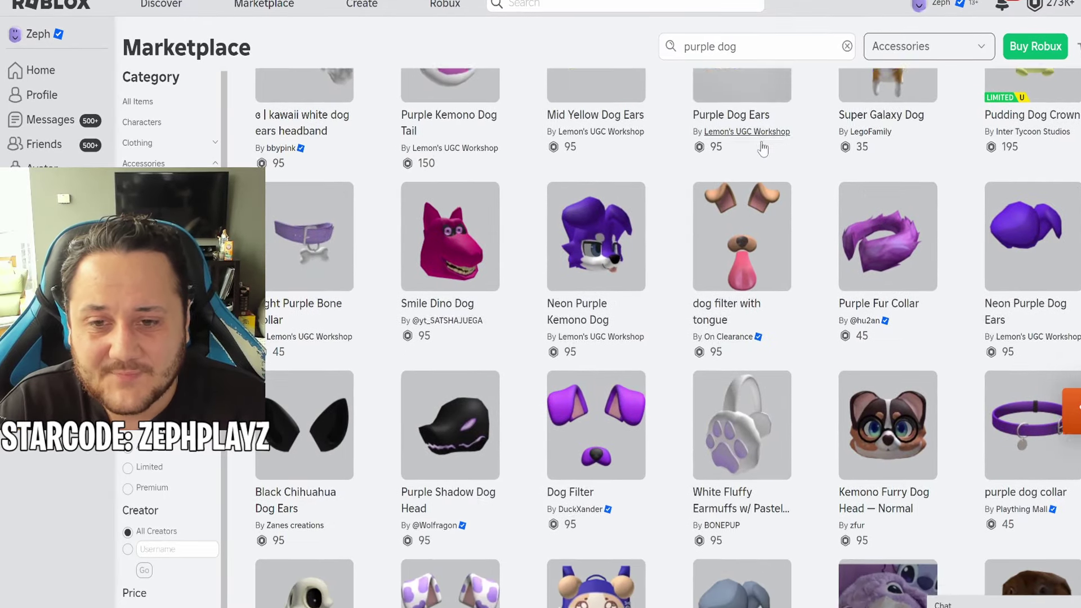
scroll(760, 150, "down", 10)
scroll(761, 143, "down", 20)
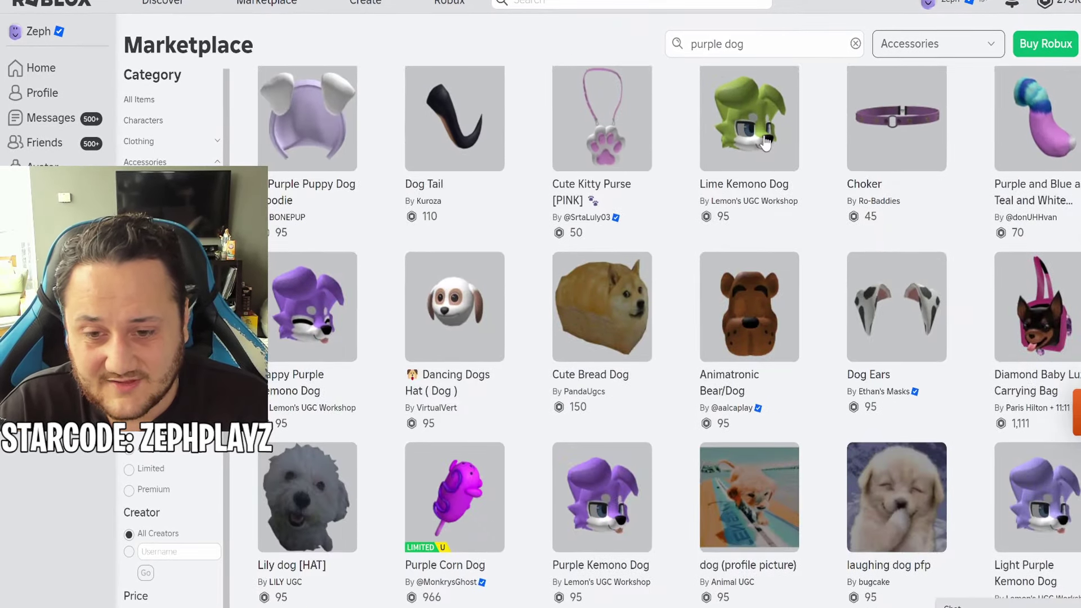
scroll(768, 143, "down", 7)
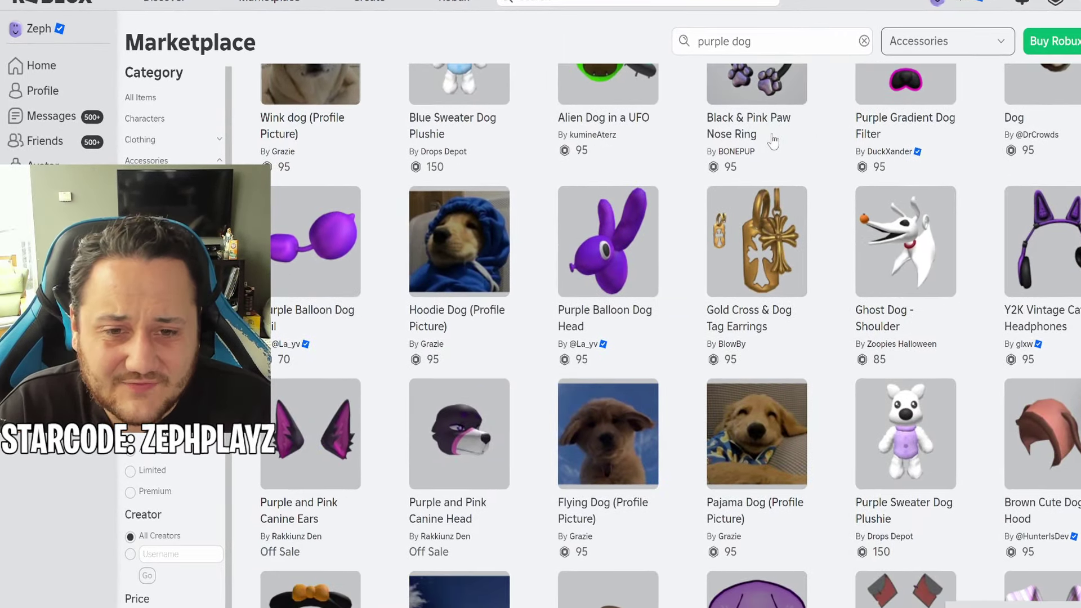
scroll(773, 142, "down", 8)
scroll(776, 141, "down", 20)
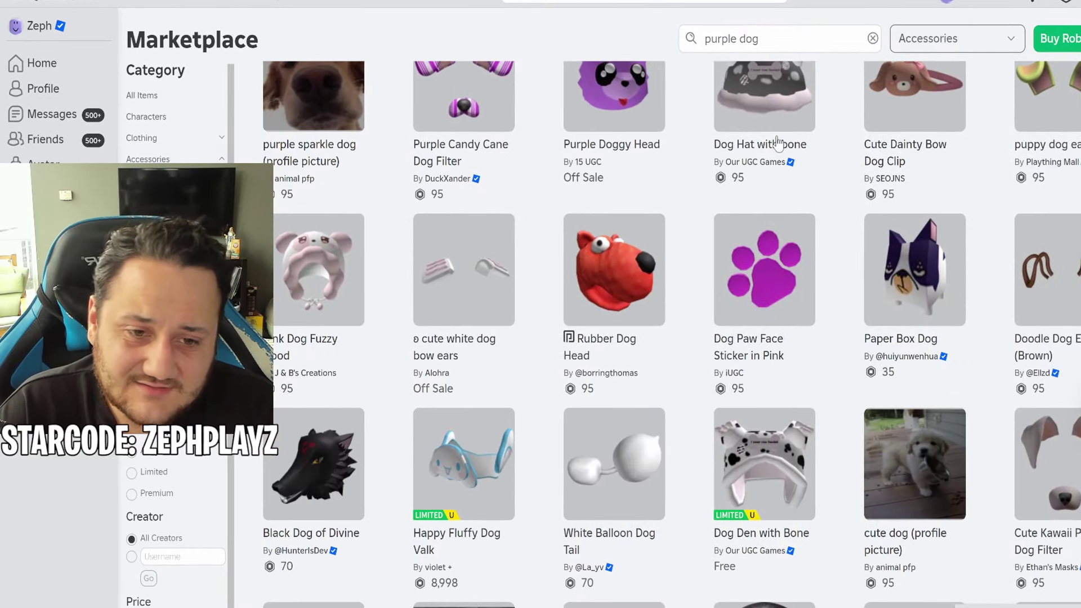
scroll(786, 180, "up", 20)
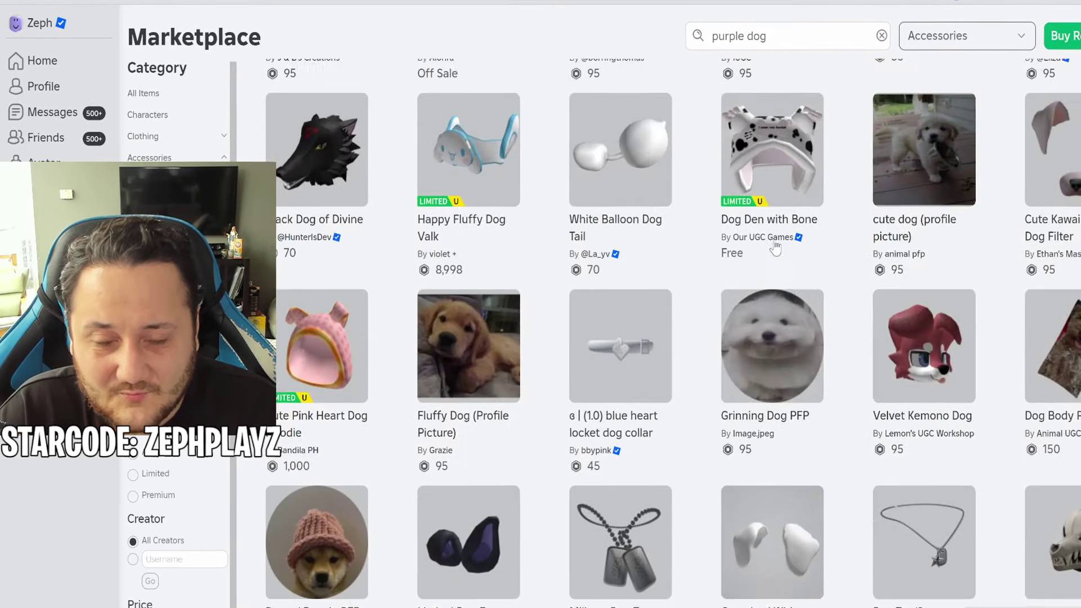
scroll(777, 284, "up", 2)
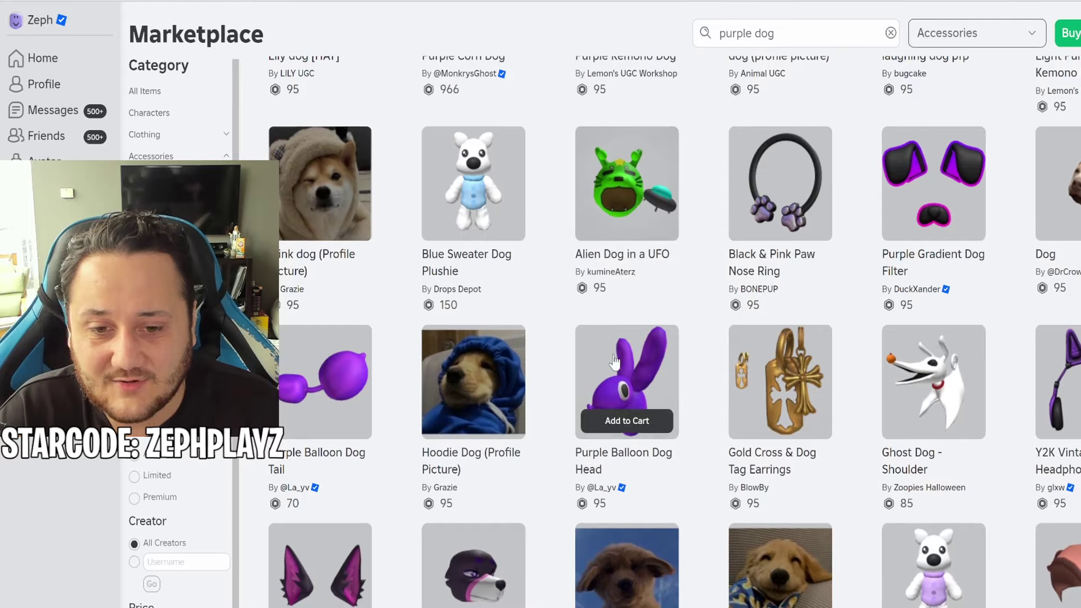
left_click(626, 352)
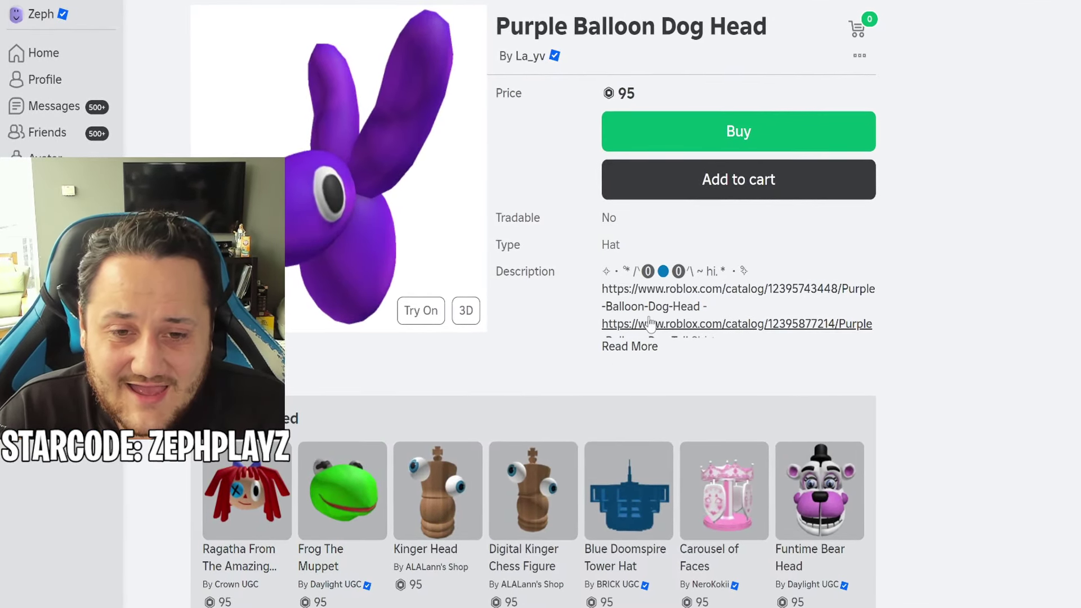
left_click(704, 145)
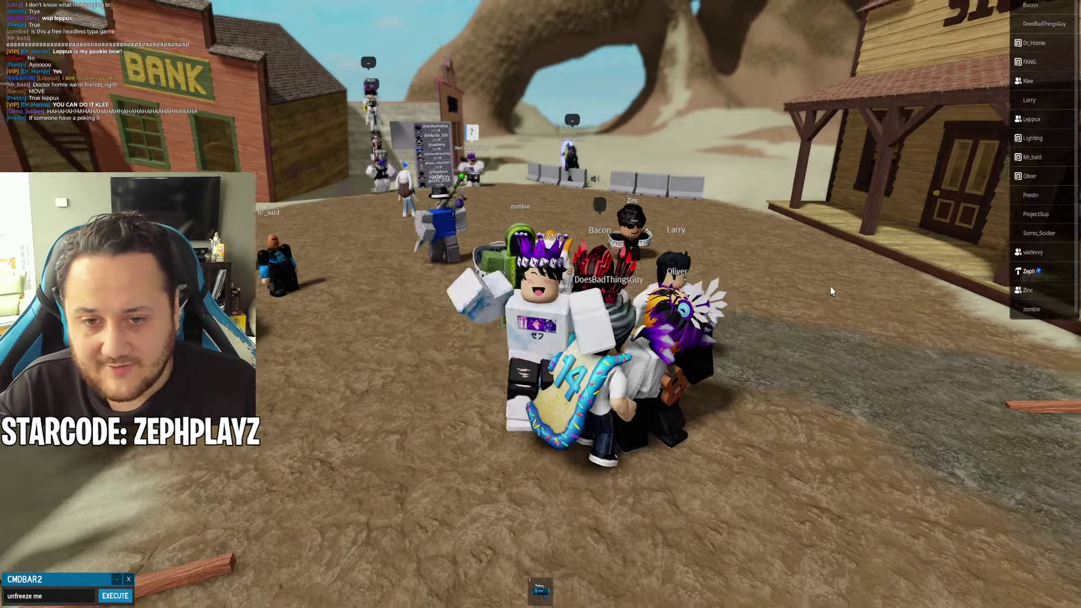
key("w")
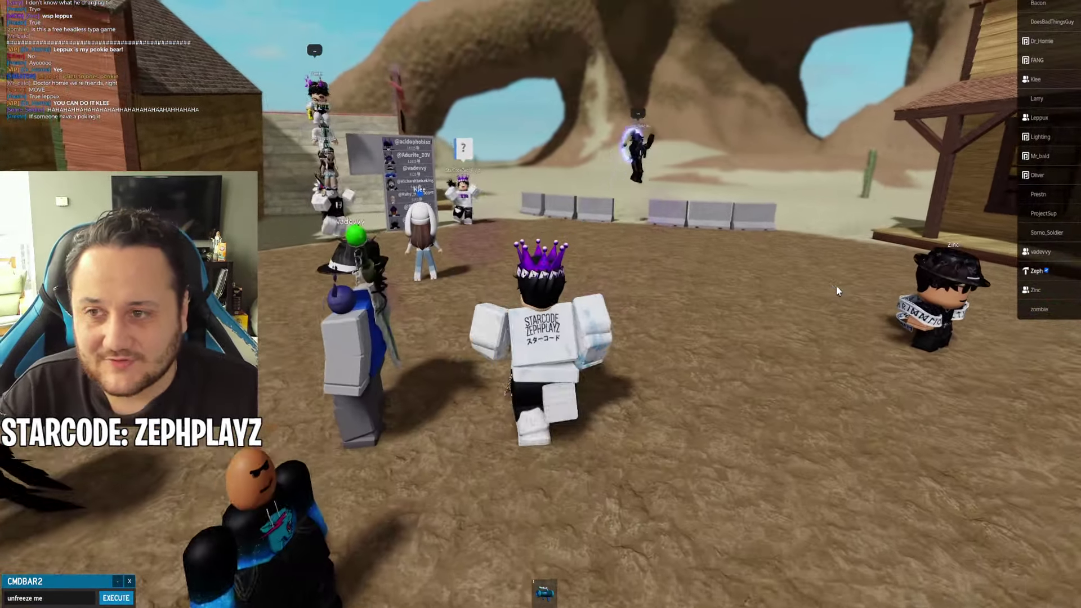
key("w")
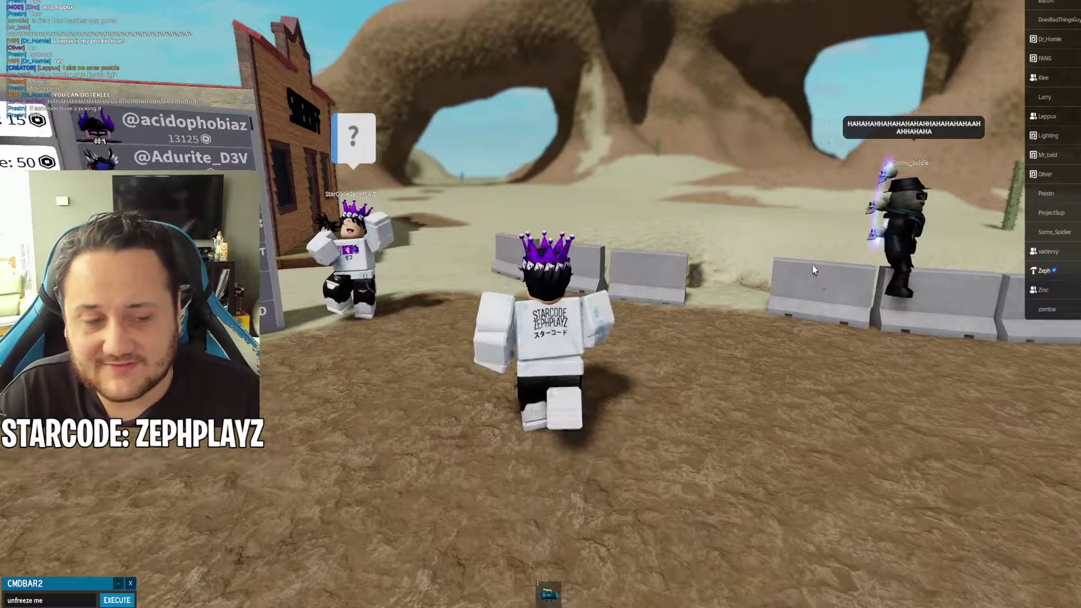
key("Right")
key("w")
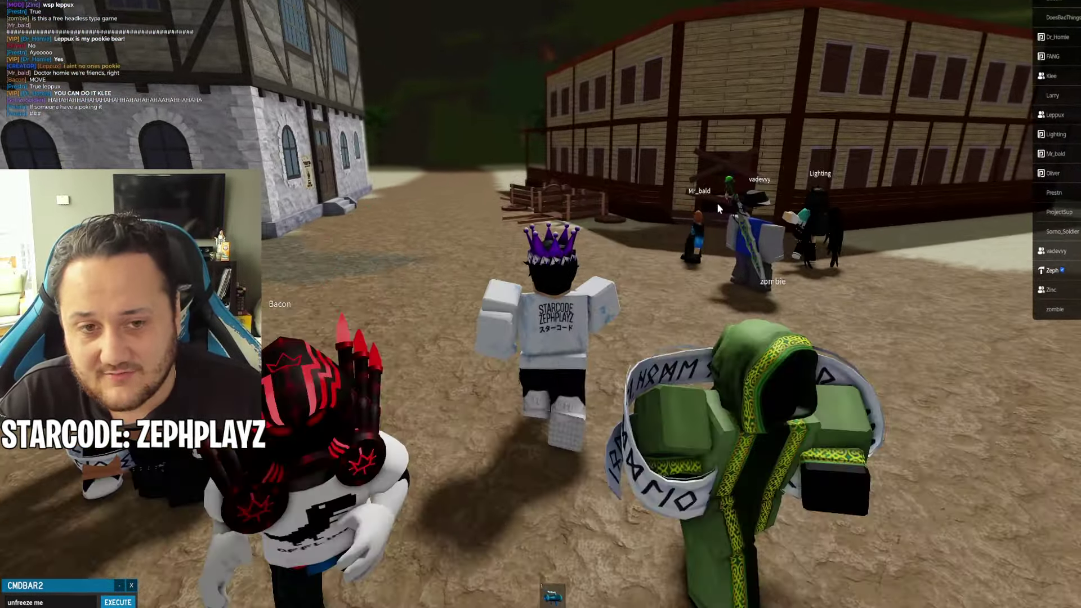
key("Left")
key("Right")
key("w")
key("Right")
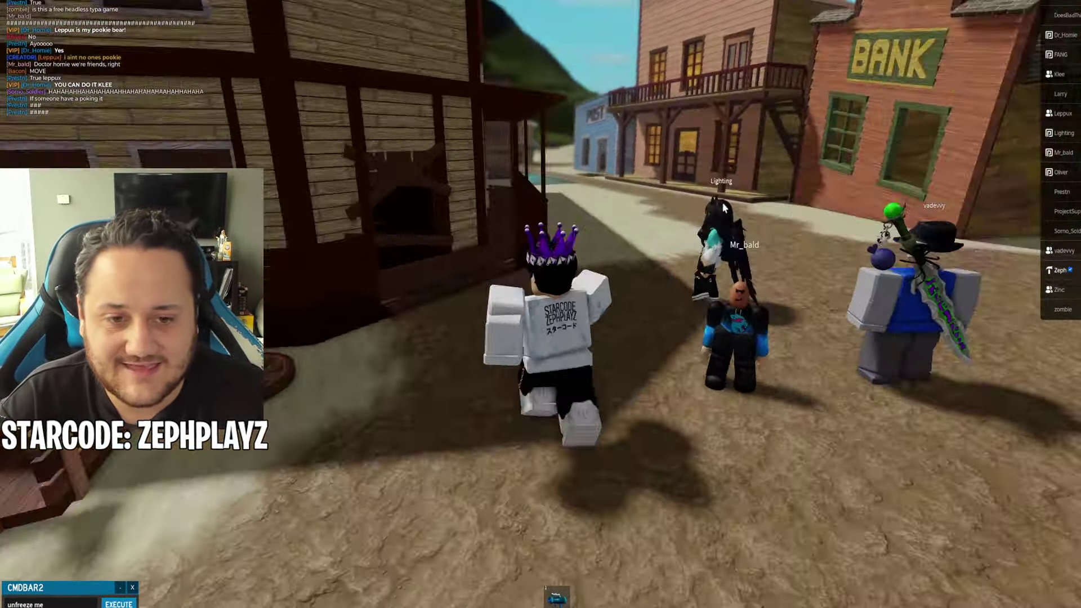
key("s")
key("s")
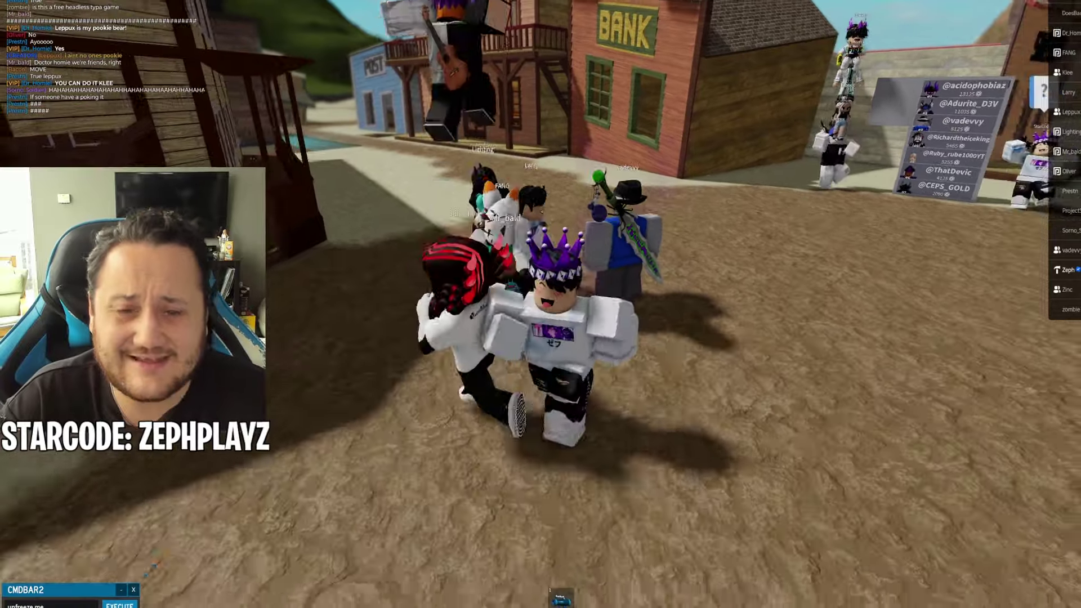
key("Left")
key("w")
key("Right")
key("w")
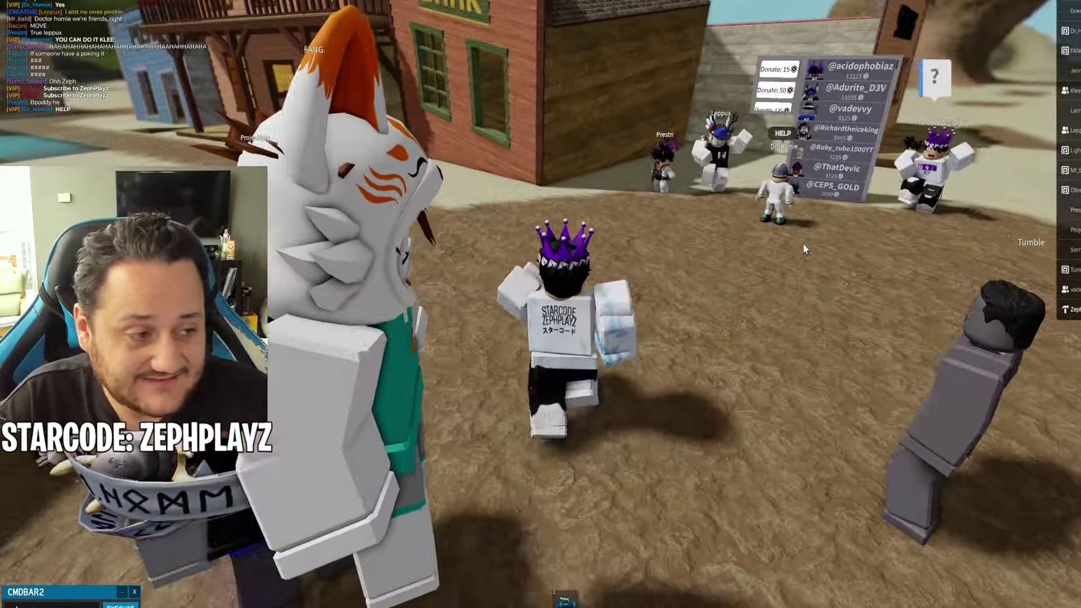
key("Left")
key("s")
key("Right")
key("s")
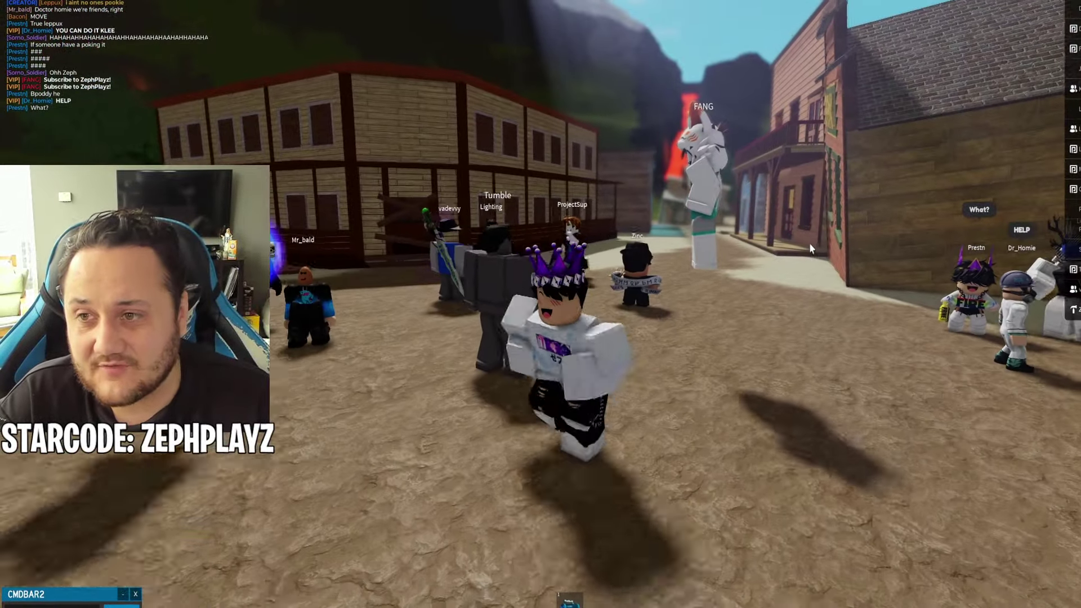
key("Right")
key("s")
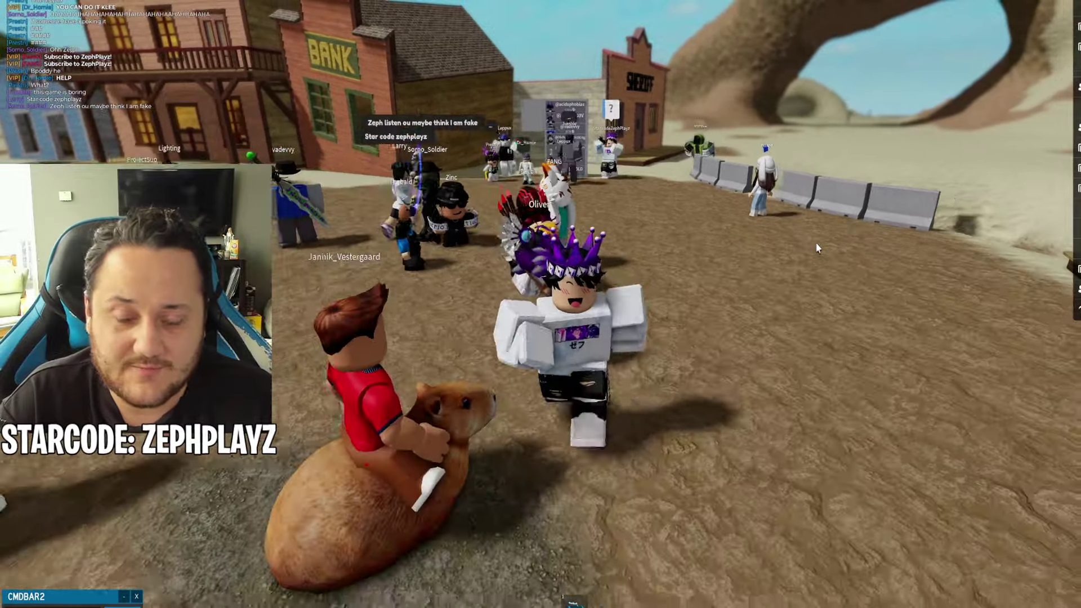
key("s")
key("Right")
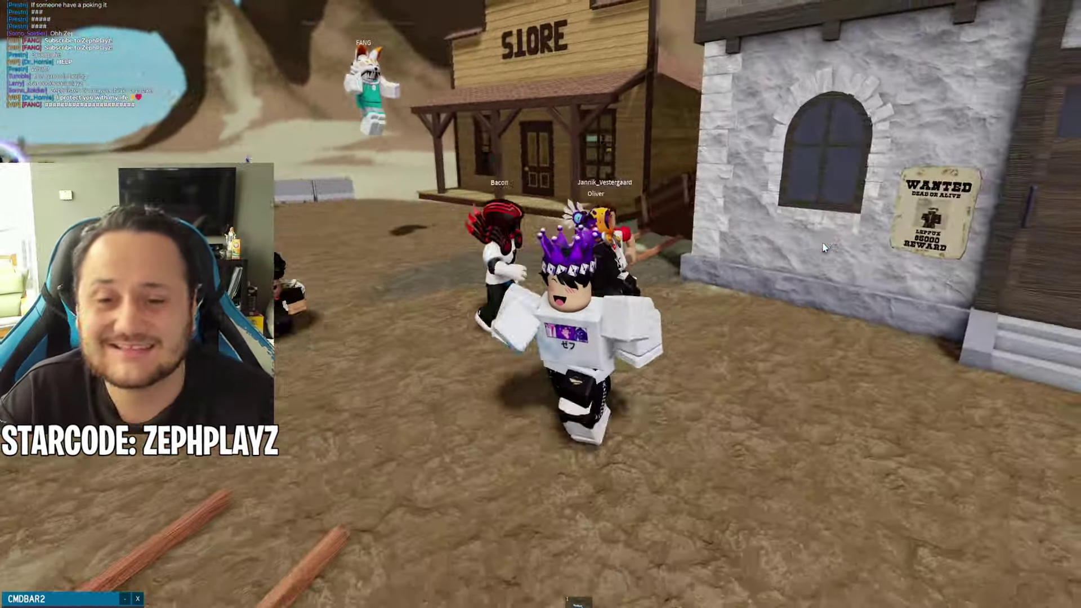
key("s")
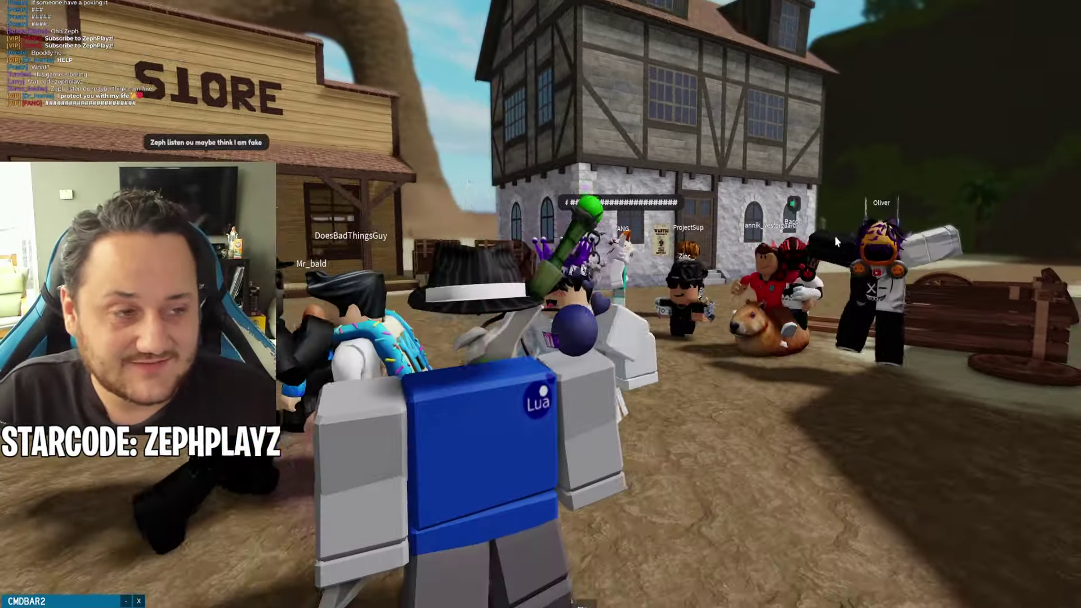
key("Left")
- Reset the character in the running game so that it respawns with the new Bloofy outfit
key("Escape")
key("Escape")
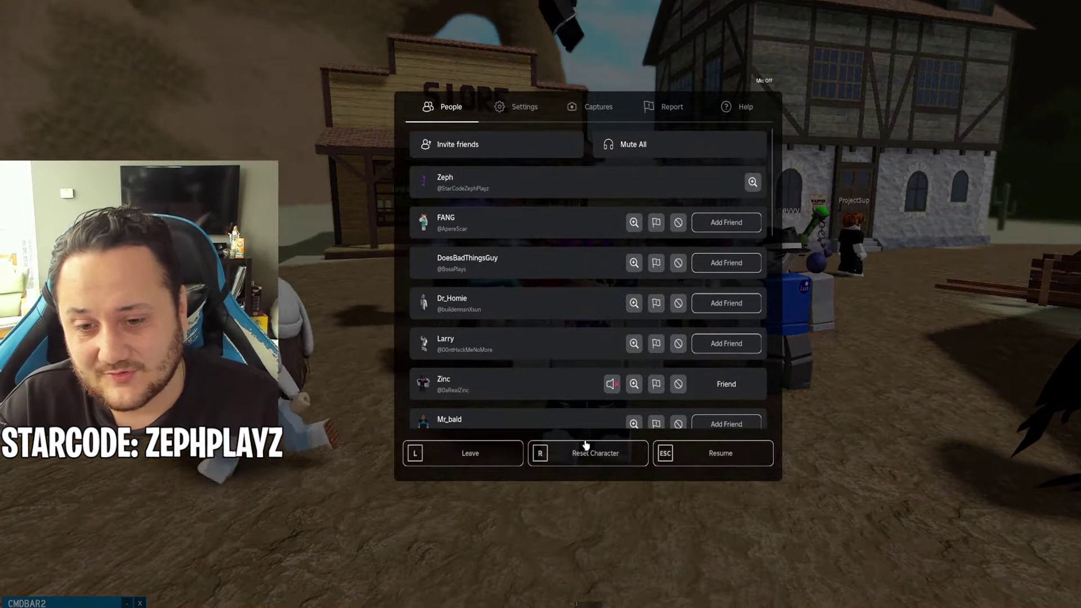
left_click(570, 463)
left_click(556, 254)
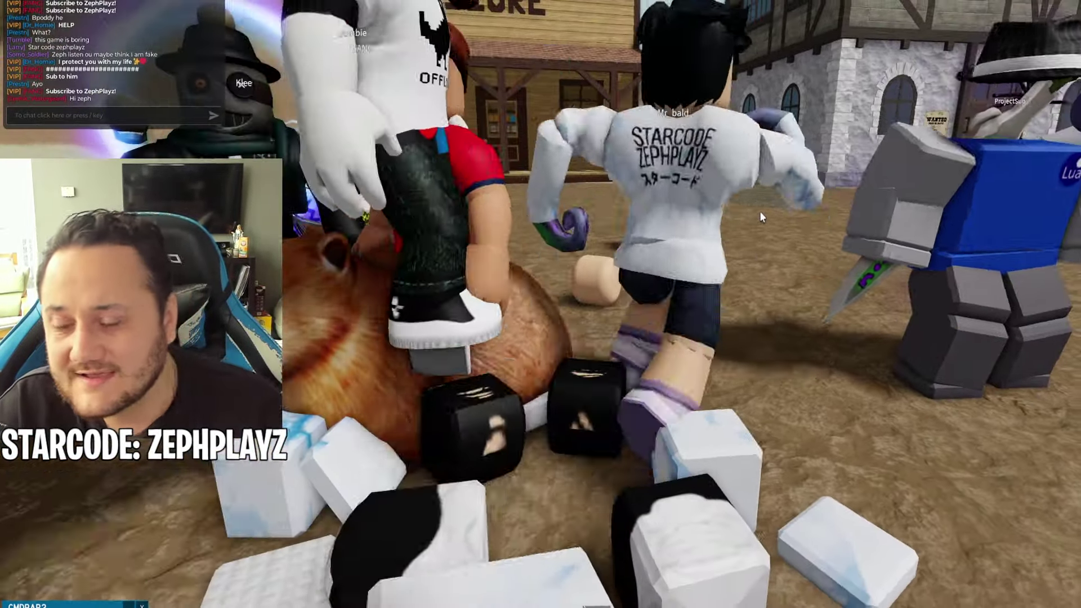
- Walk and jump around the western town with the respawned avatar to examine the Bloofy look from several sides
right_click(760, 212)
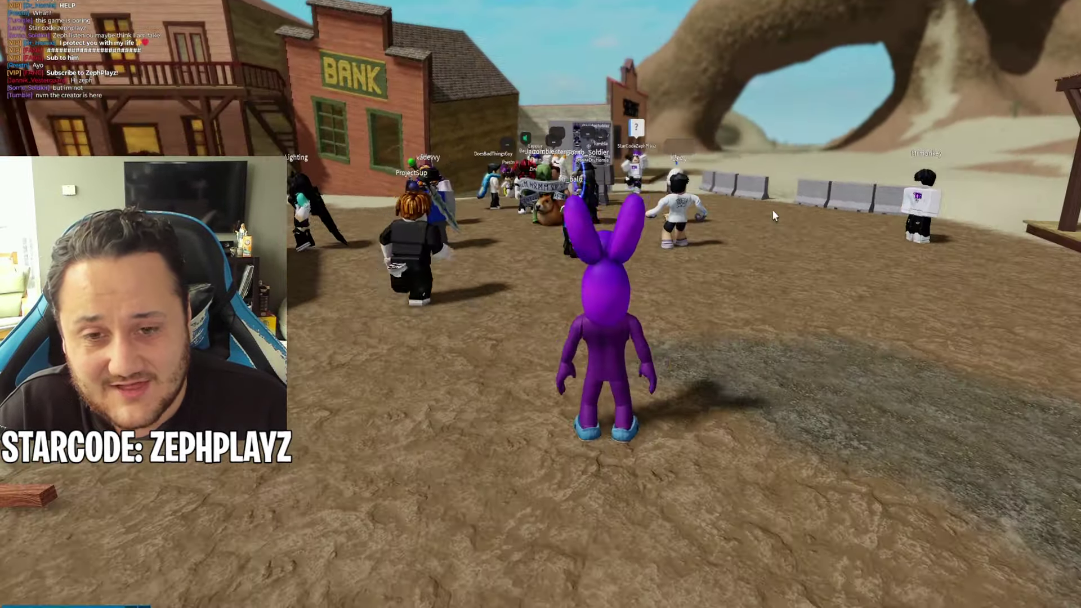
right_click(771, 211)
key("w")
key("space")
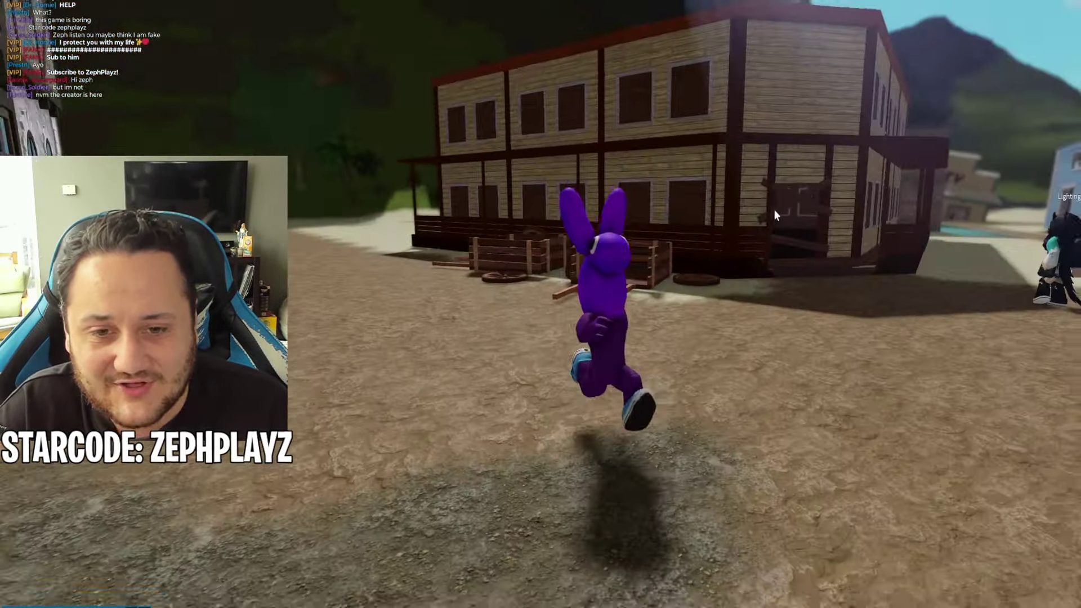
key("d")
right_click(779, 209)
key("d")
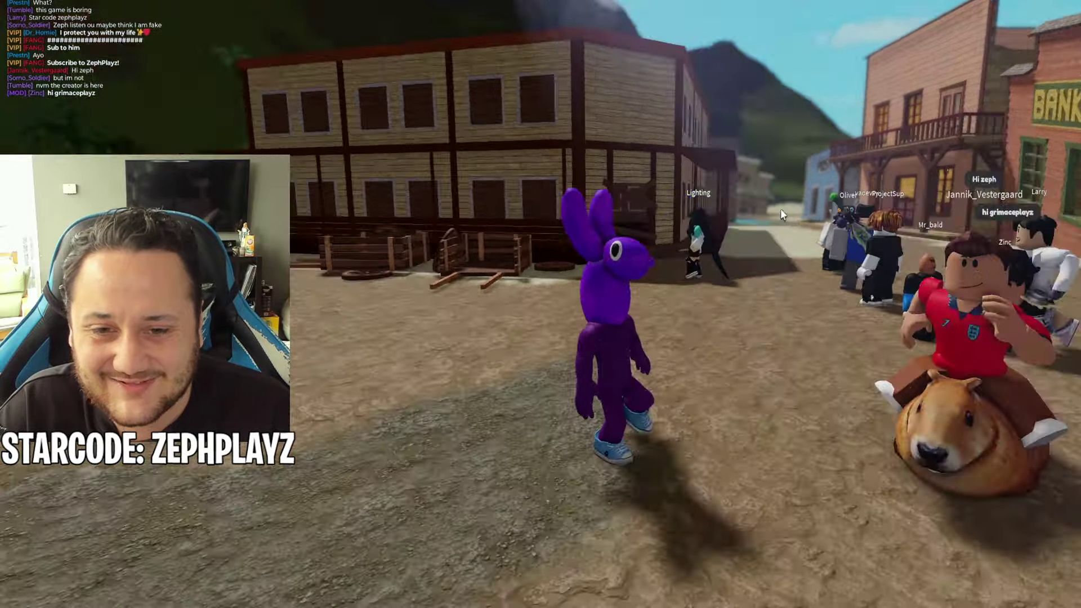
key("w")
right_click(786, 213)
key("w")
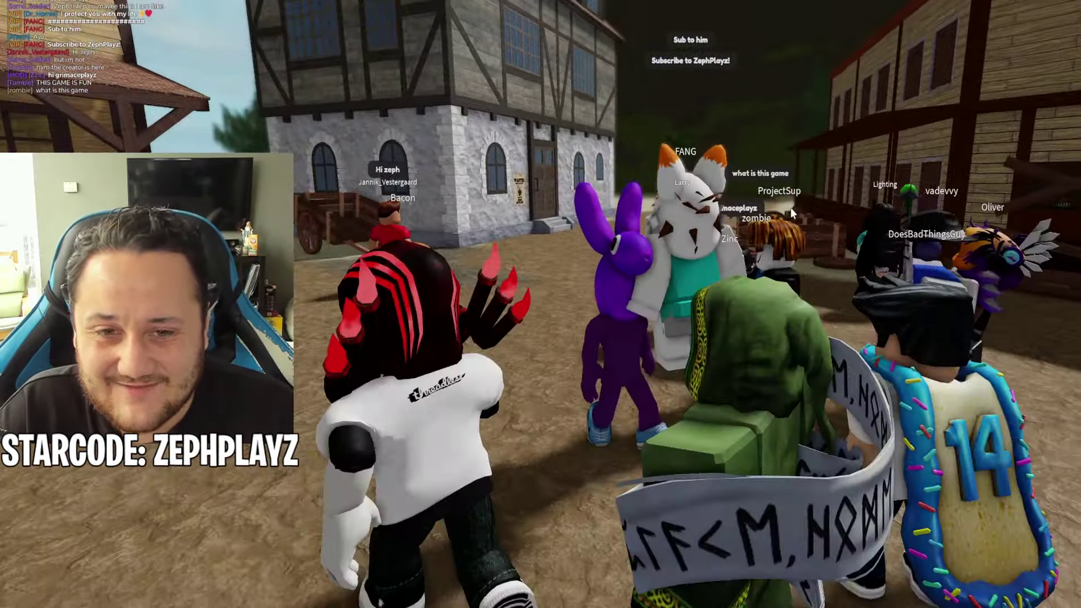
key("space")
right_click(791, 207)
key("w")
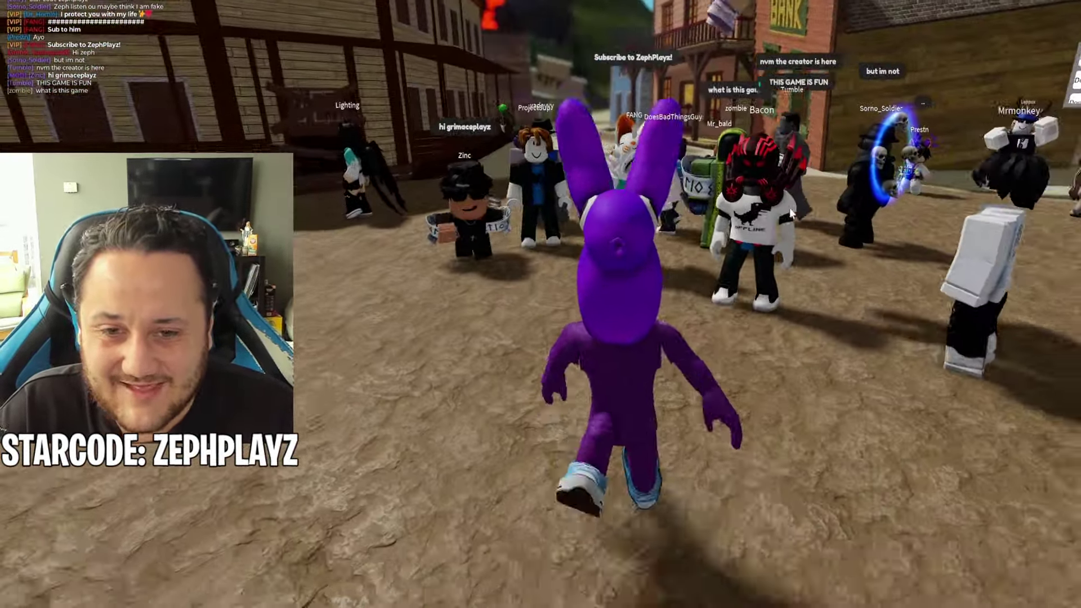
key("d")
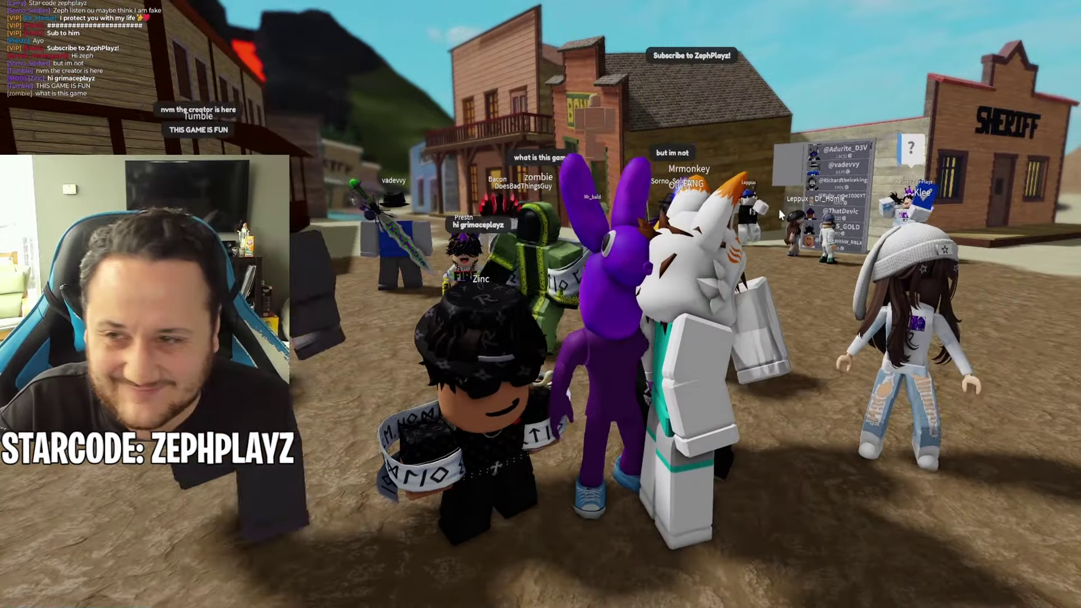
right_click(779, 209)
right_click(775, 208)
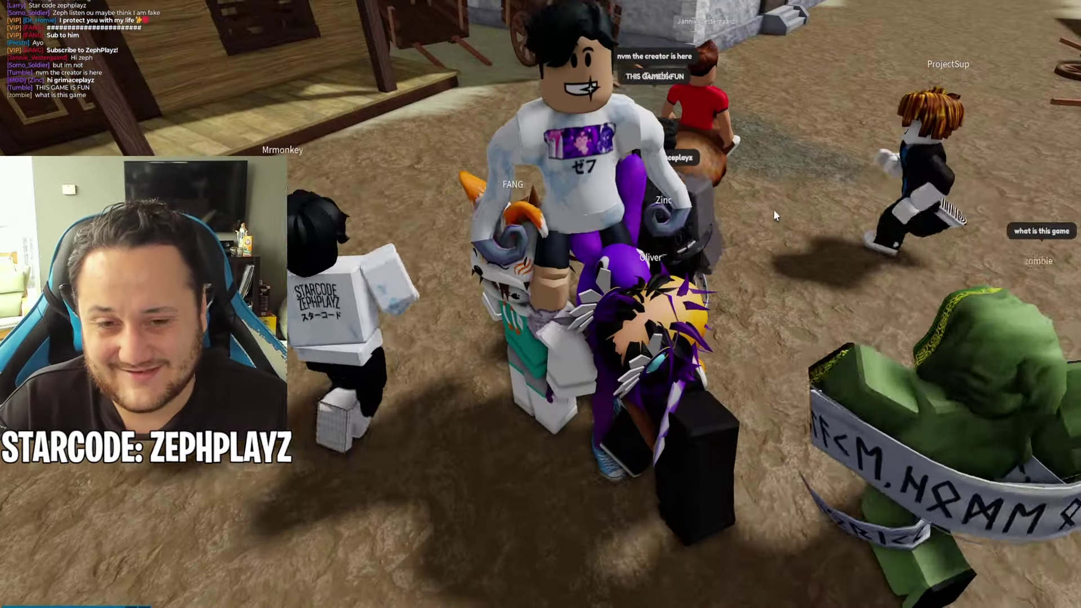
key("s")
key("space")
key("s")
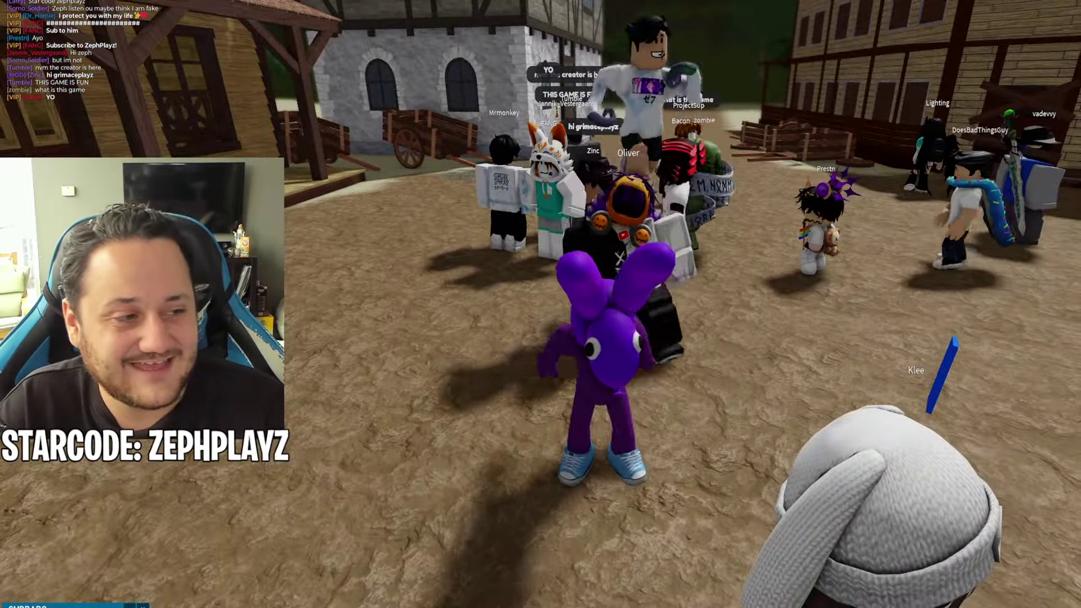